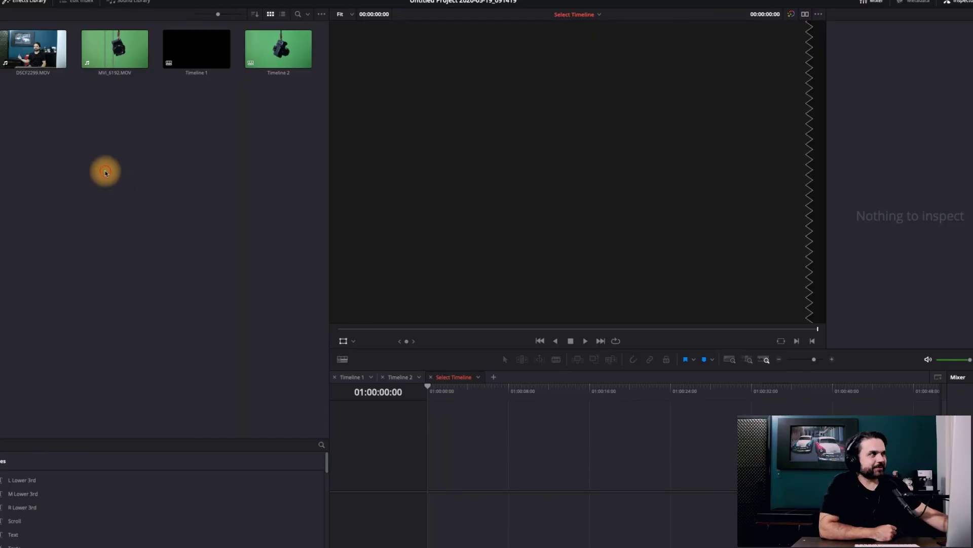
- Create Timeline 3 with DSCF2299 on Video 1 and MVI_6192.MOV stacked on Video 2
left_click_drag(56, 61, 430, 490)
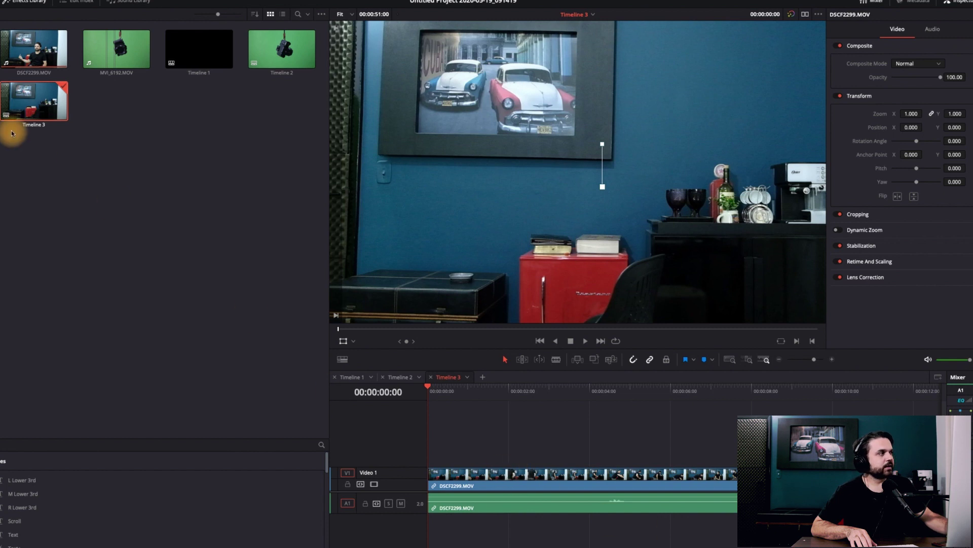
left_click(82, 28)
left_click(100, 45)
left_click_drag(100, 49, 560, 454)
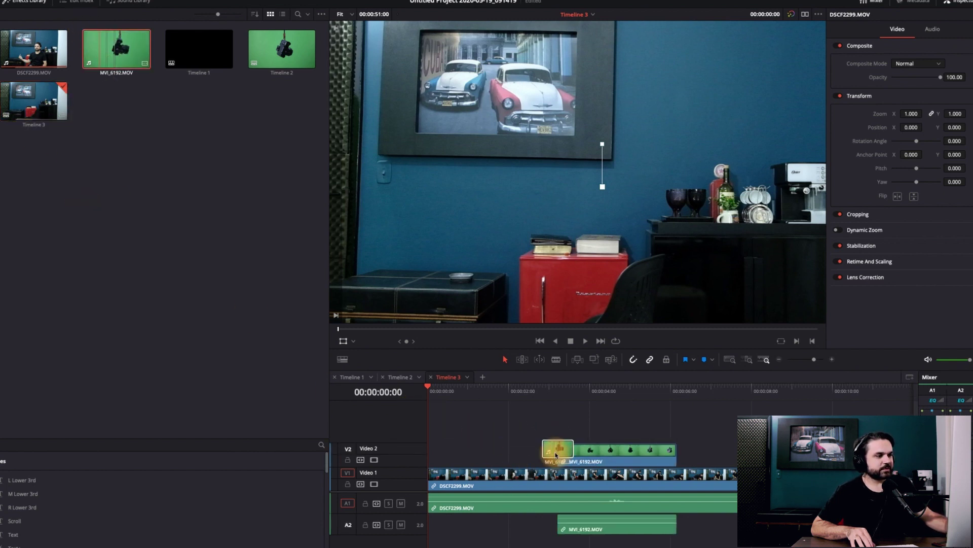
- Trim the presenter clip's opening to where the hand gesture starts
left_click_drag(722, 393, 745, 396)
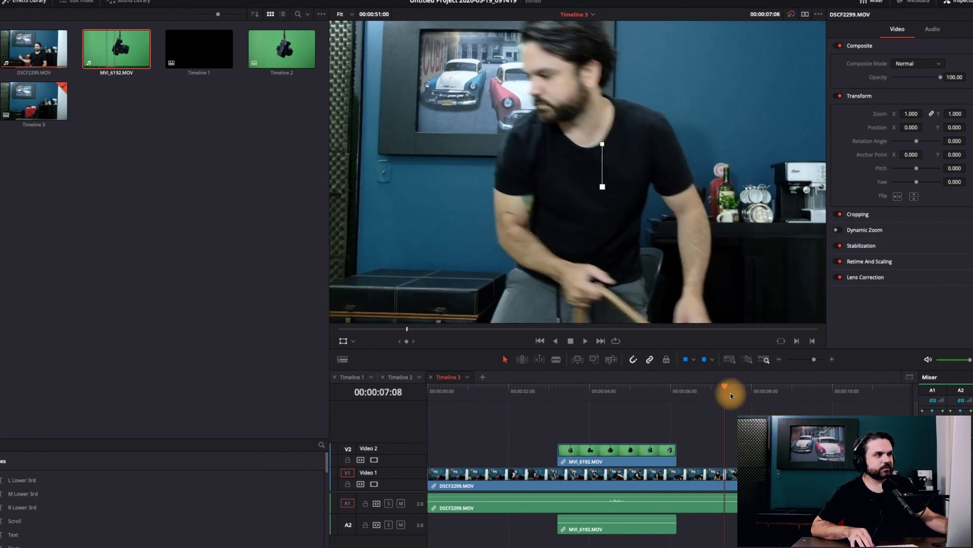
scroll(573, 402, "down", 5)
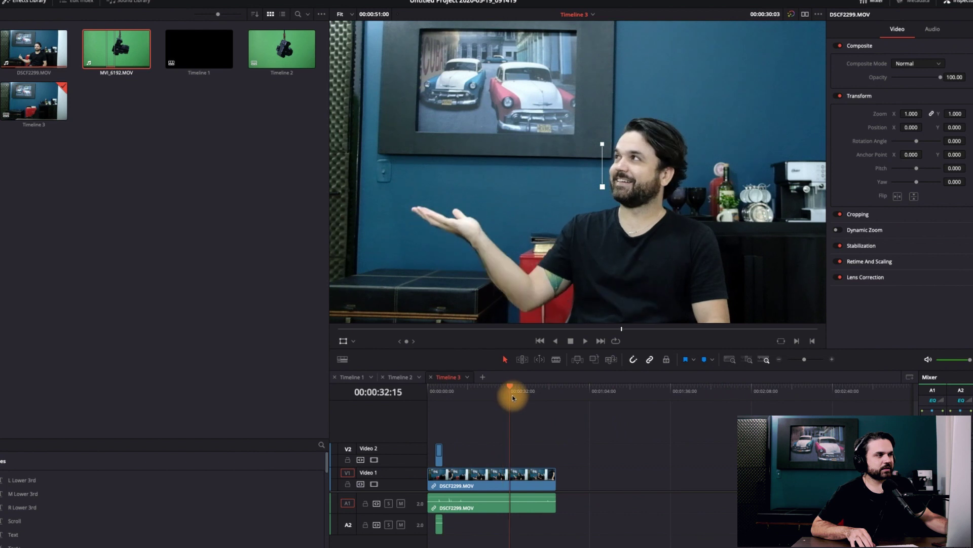
left_click_drag(654, 409, 631, 409)
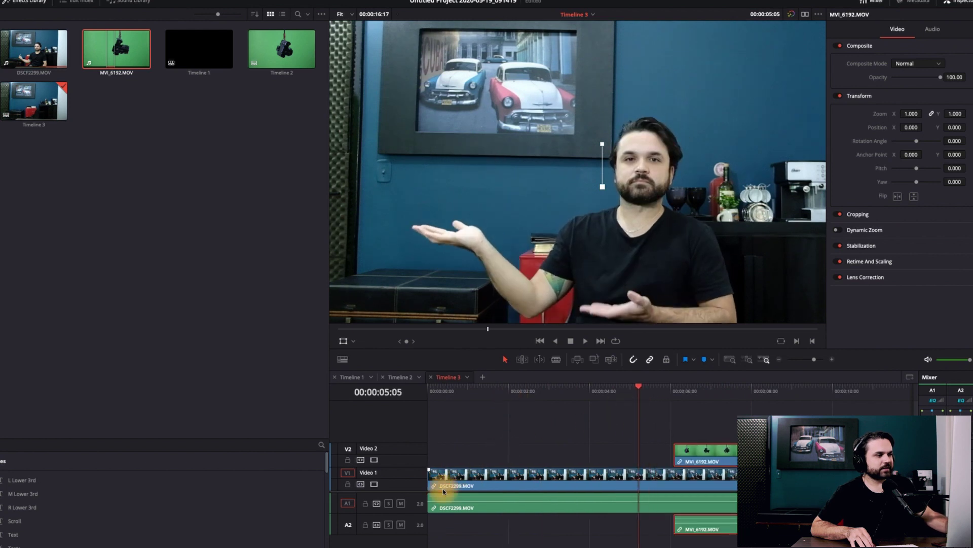
left_click_drag(429, 485, 642, 486)
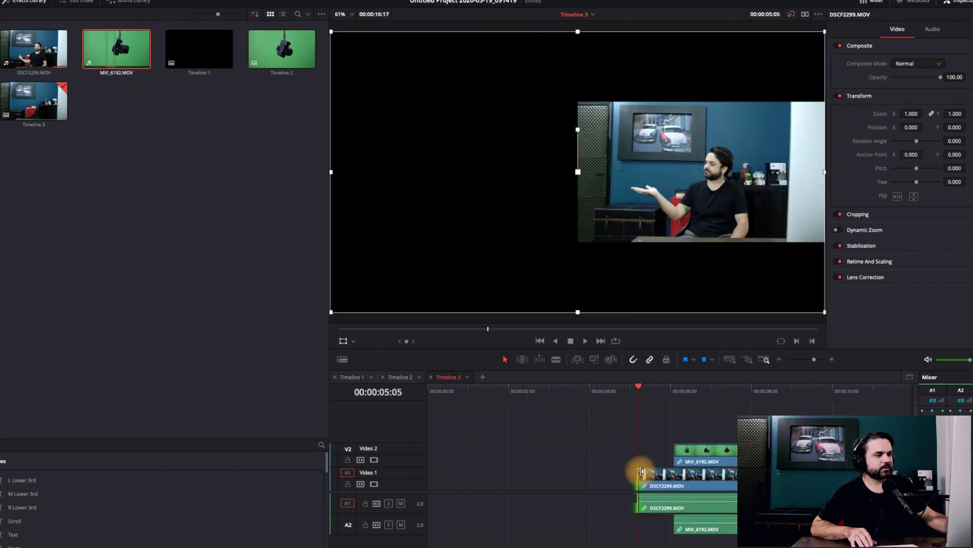
scroll(504, 447, "down", 4)
left_click_drag(481, 389, 512, 397)
- Shorten the presenter clip's end and ripple-delete the gap before it
left_click(588, 469)
key("Left")
key("Left")
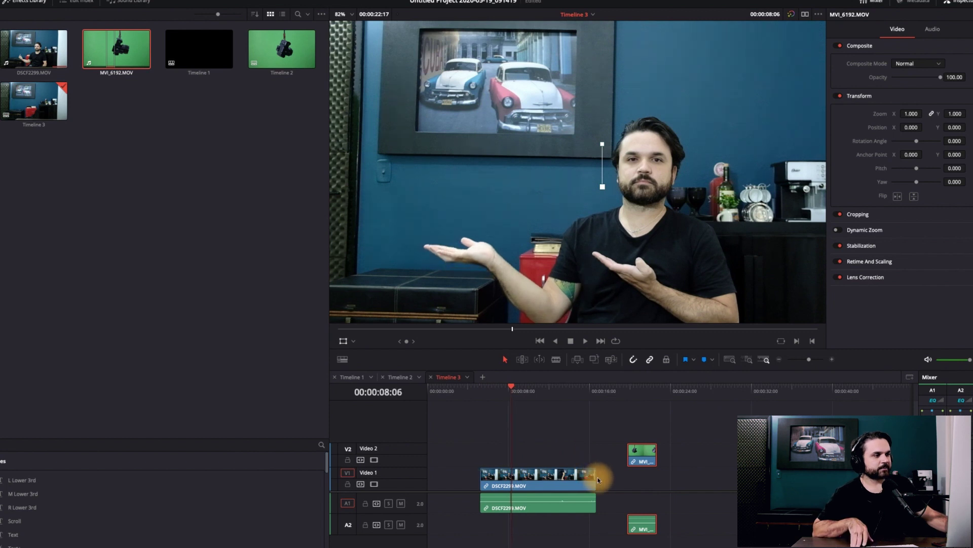
left_click_drag(594, 476, 510, 476)
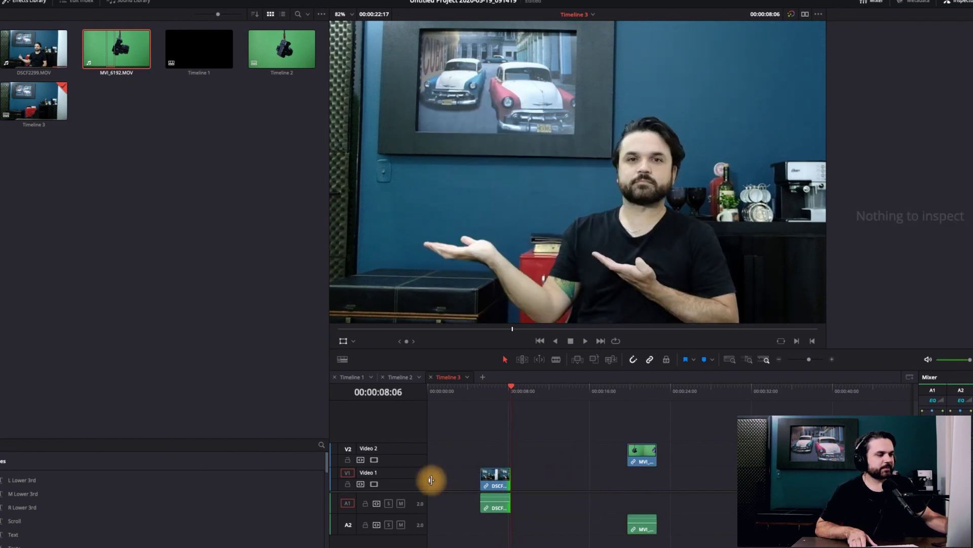
left_click(462, 481)
key("BackSpace")
- Move the green-screen clip to the timeline start and fit the whole frame in the viewer (Shift+Z)
left_click_drag(583, 455, 435, 459)
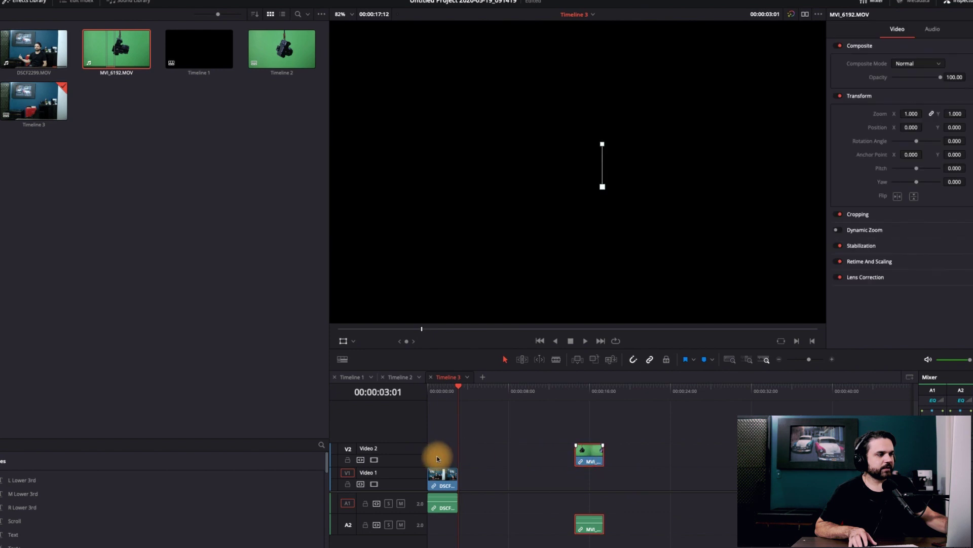
mouse_move(435, 389)
left_mouse_down()
mouse_move(427, 393)
mouse_move(440, 395)
left_mouse_up()
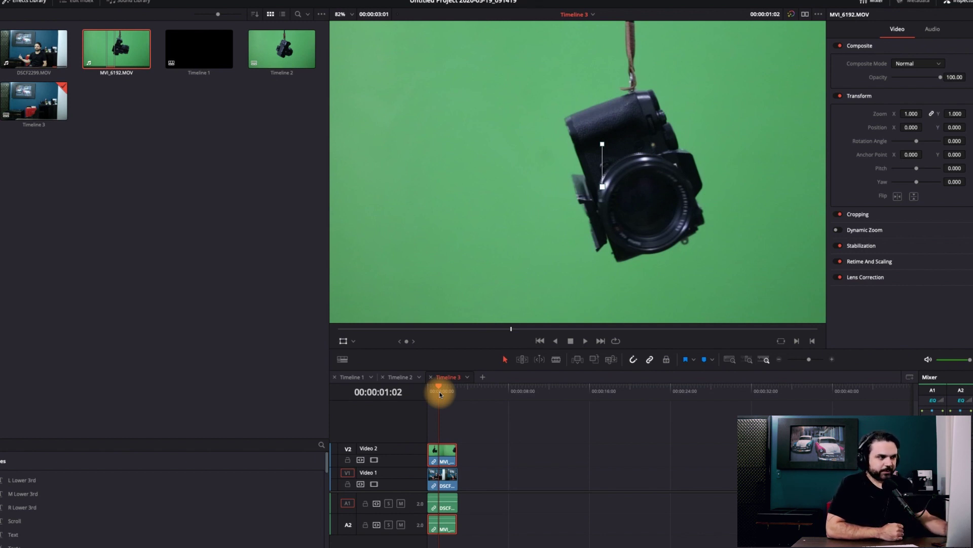
left_click_drag(440, 392, 440, 417)
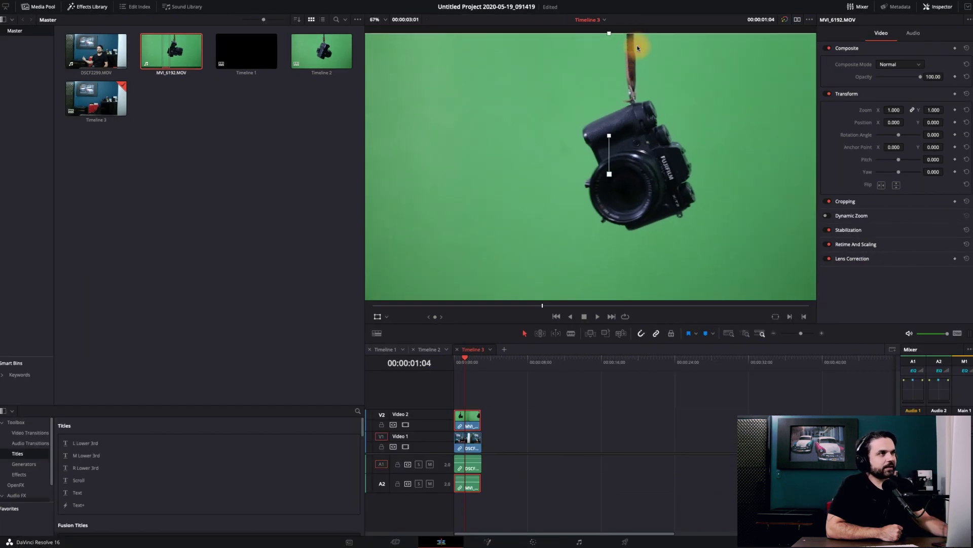
scroll(611, 101, "down", 5)
key("shift+z")
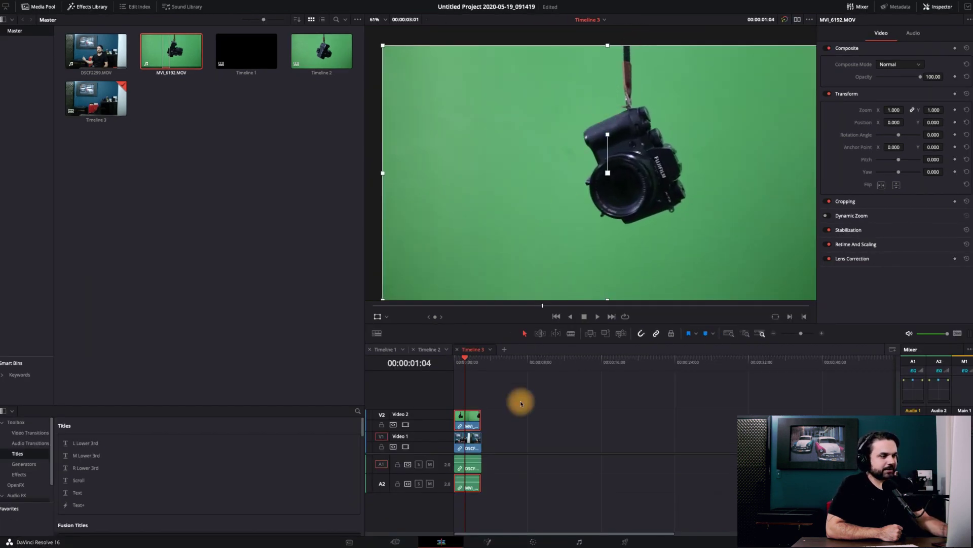
- In Fusion, insert a Delta Keyer between MediaIn1 and MediaOut1 and sample the green screen as the key colour
left_click(488, 543)
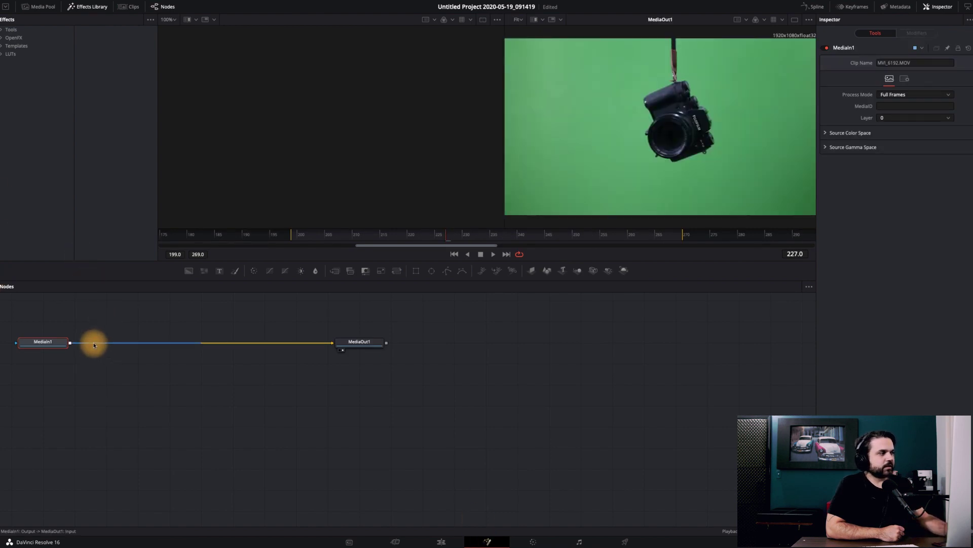
key("shift+space")
type("delta")
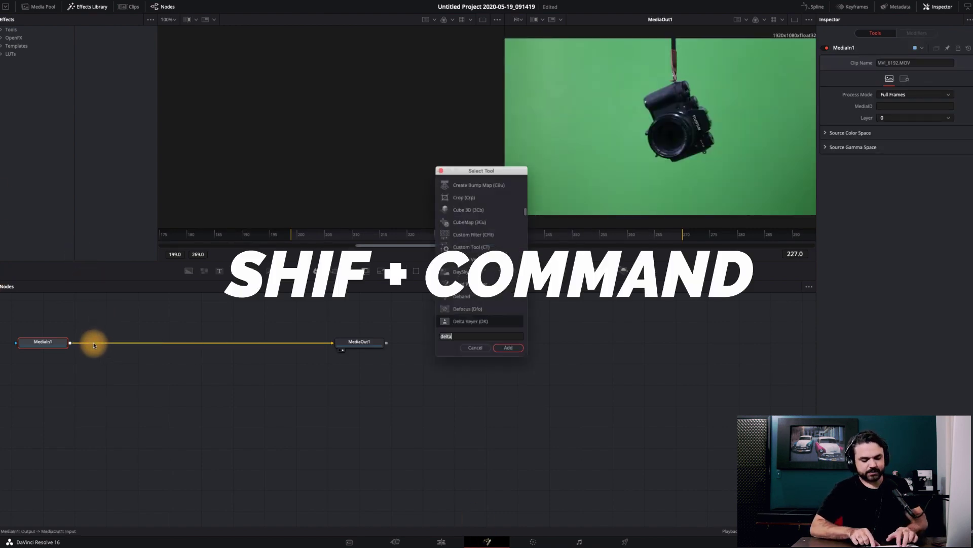
key("Return")
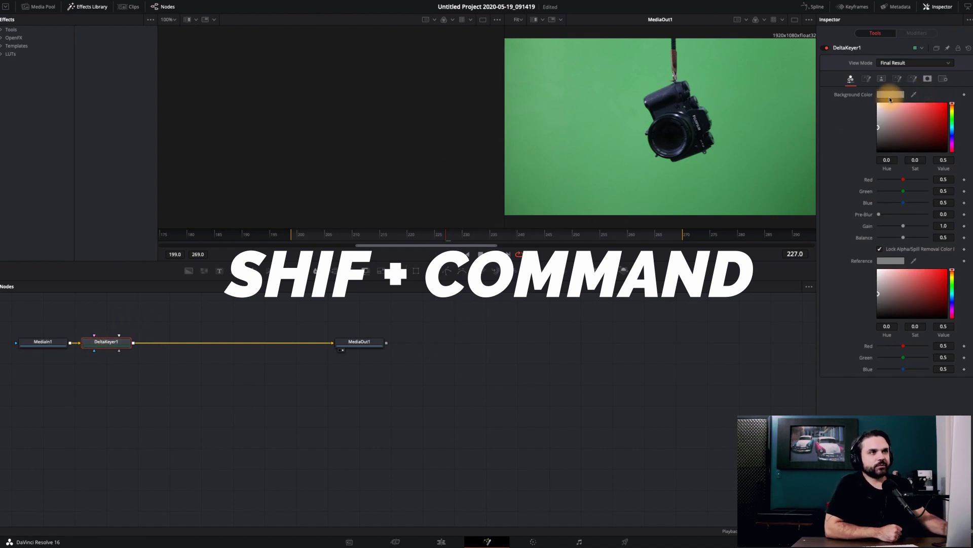
left_click_drag(915, 96, 695, 91)
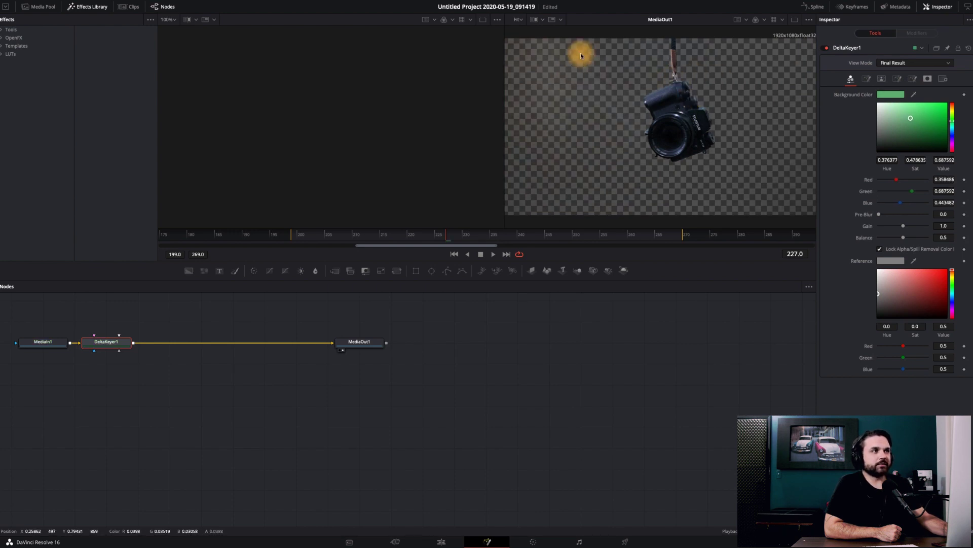
left_click(893, 62)
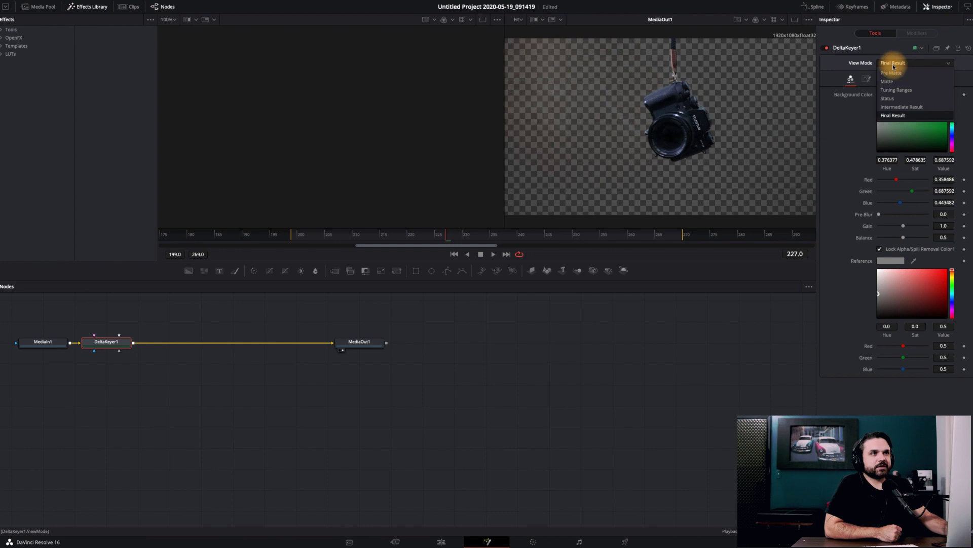
- View the matte and set the keyer thresholds to 0.306 low and 0.489 high
left_click(886, 82)
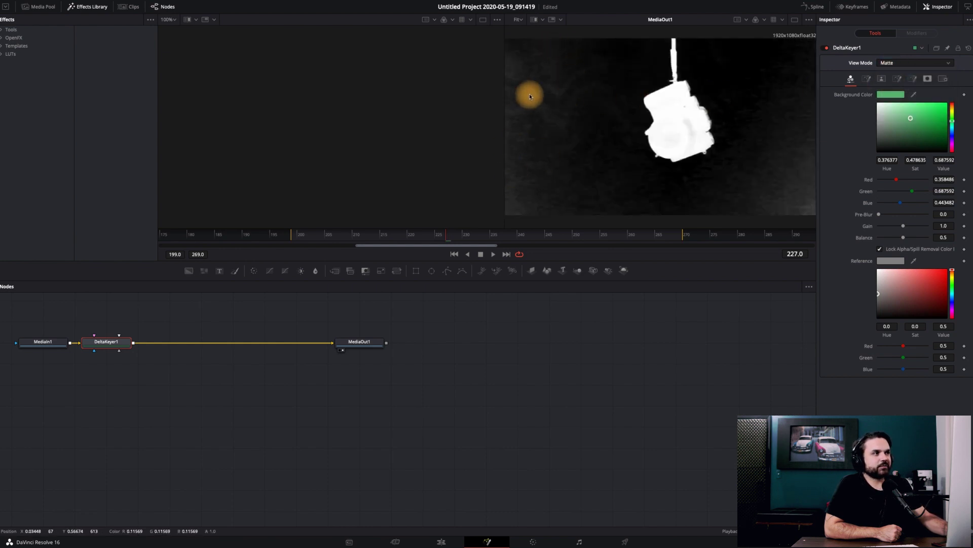
left_click(882, 78)
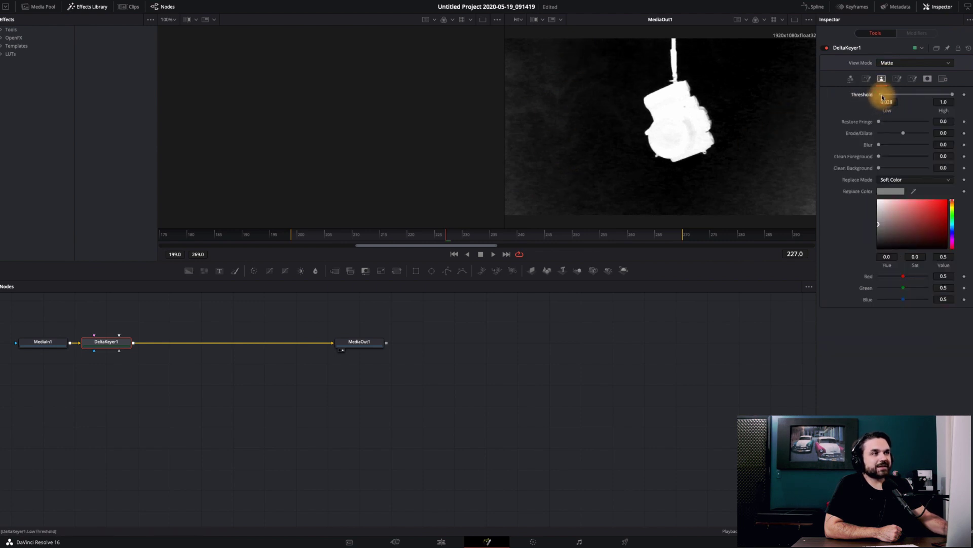
left_click_drag(882, 98, 897, 99)
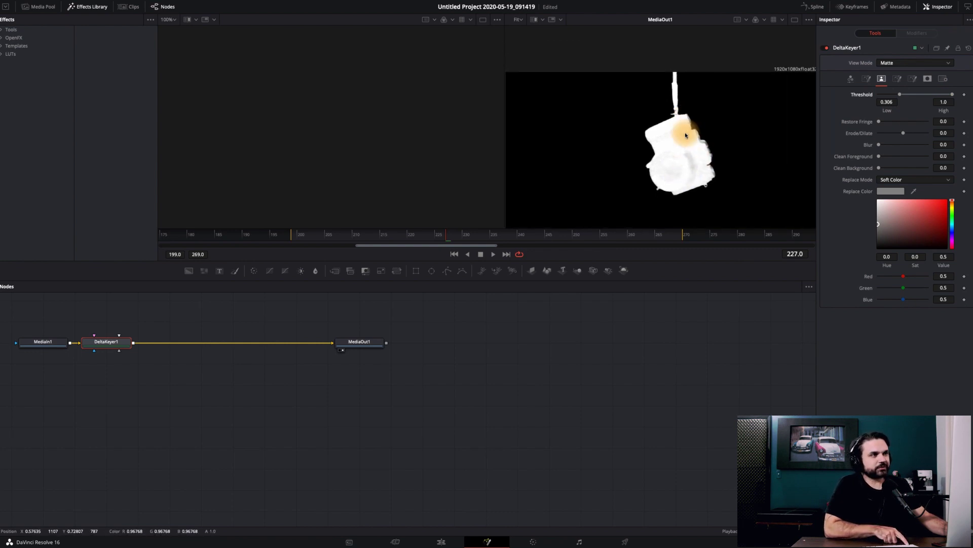
scroll(685, 135, "up", 3)
scroll(685, 136, "up", 5)
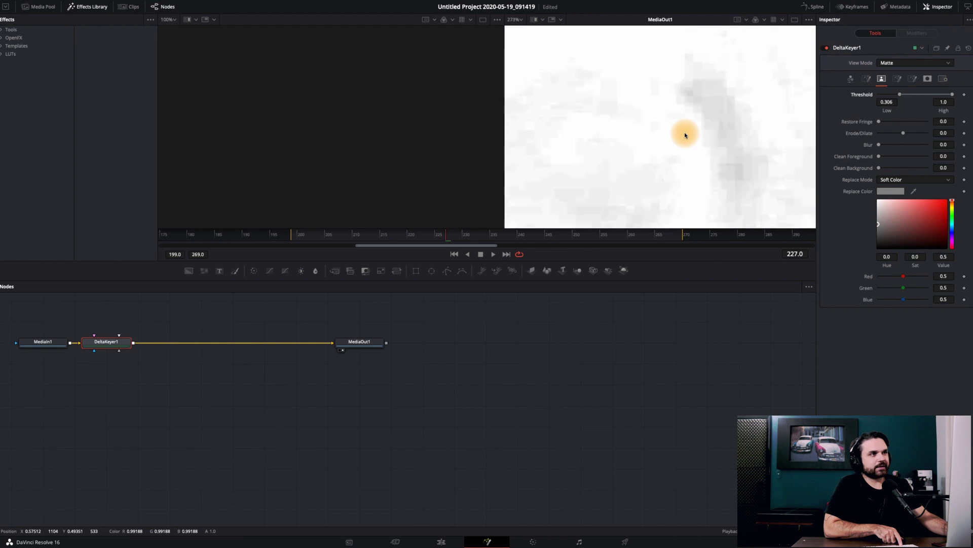
scroll(685, 135, "down", 4)
scroll(685, 136, "down", 3)
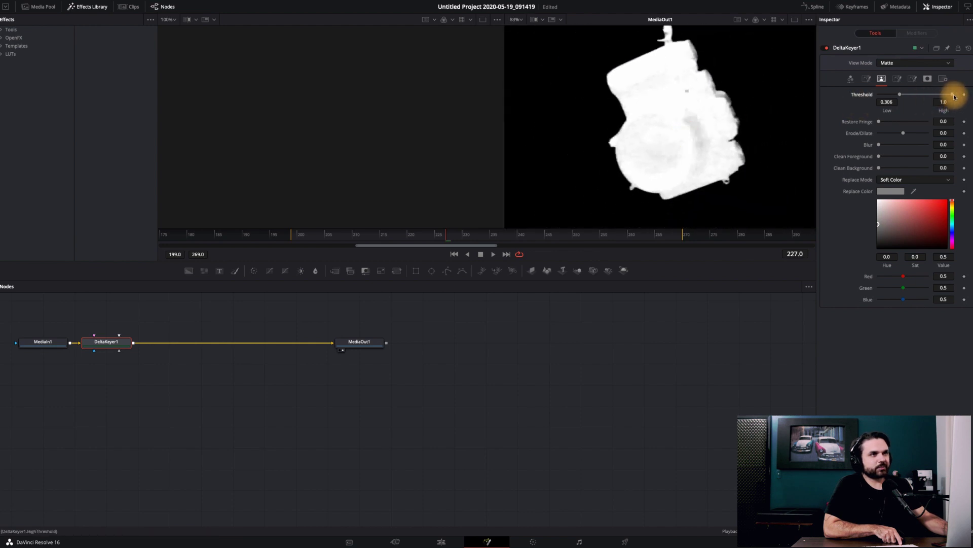
left_click_drag(953, 96, 920, 97)
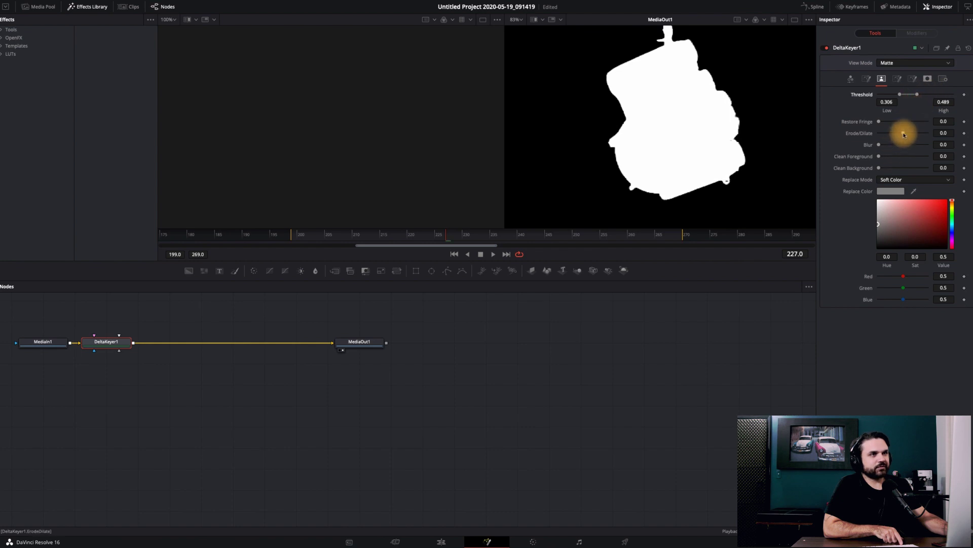
- Erode the matte edge slightly, switch back to Final Result, and return to the Edit page
left_click_drag(904, 134, 903, 135)
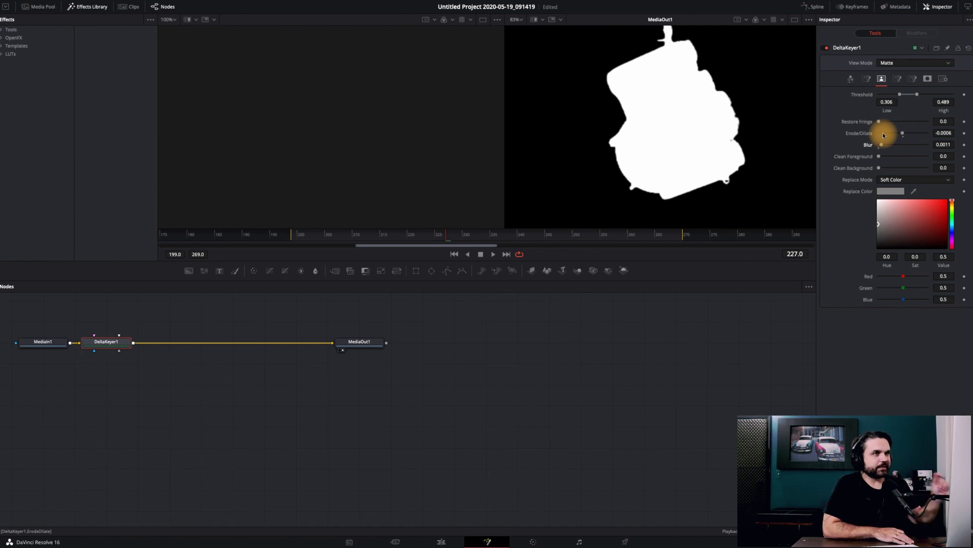
left_click(886, 66)
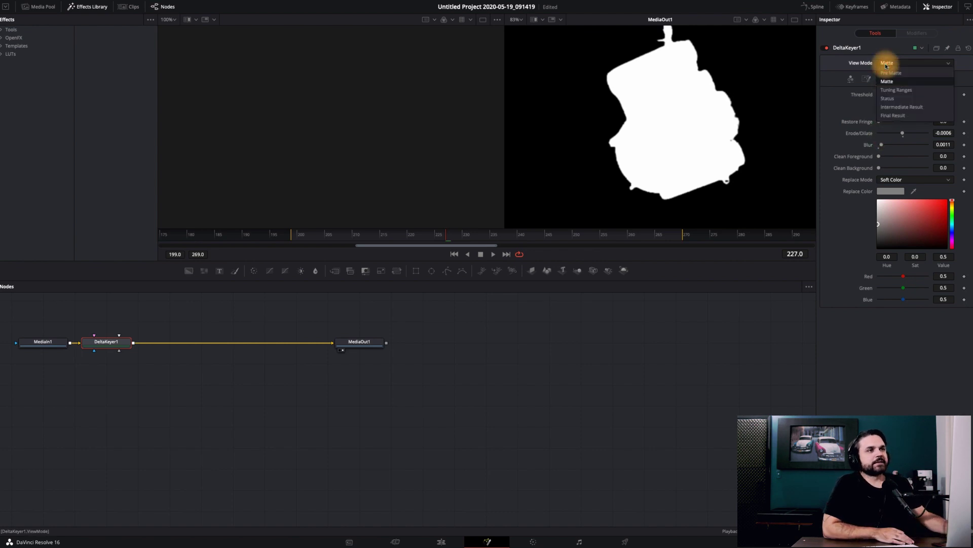
left_click(891, 116)
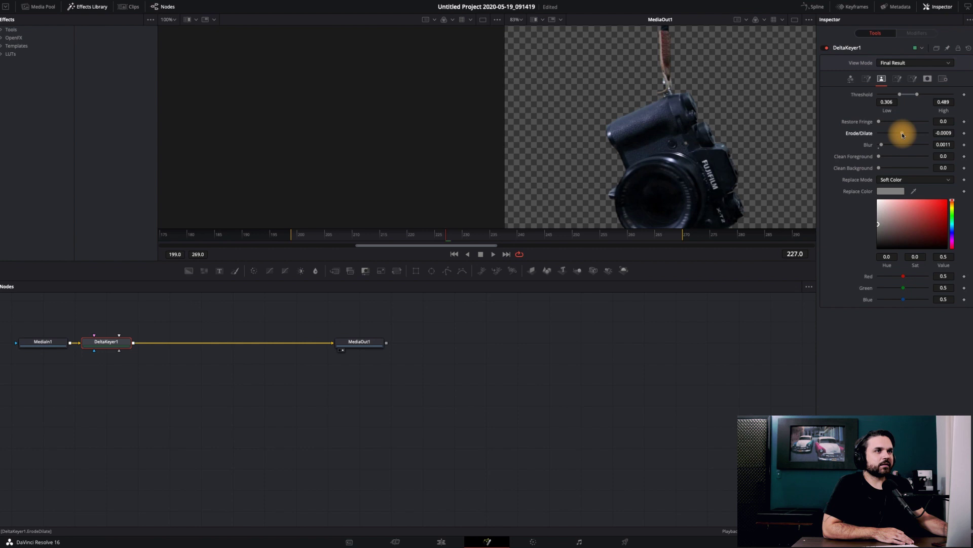
left_click(439, 541)
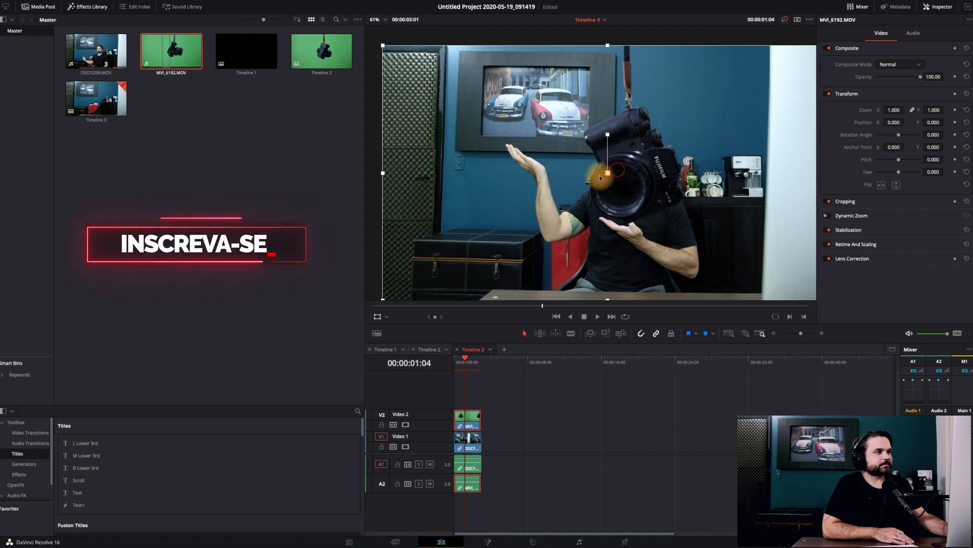
- Scale the keyed camera clip to zoom 0.4 and place it above the presenter's hand
left_click_drag(600, 177, 544, 115)
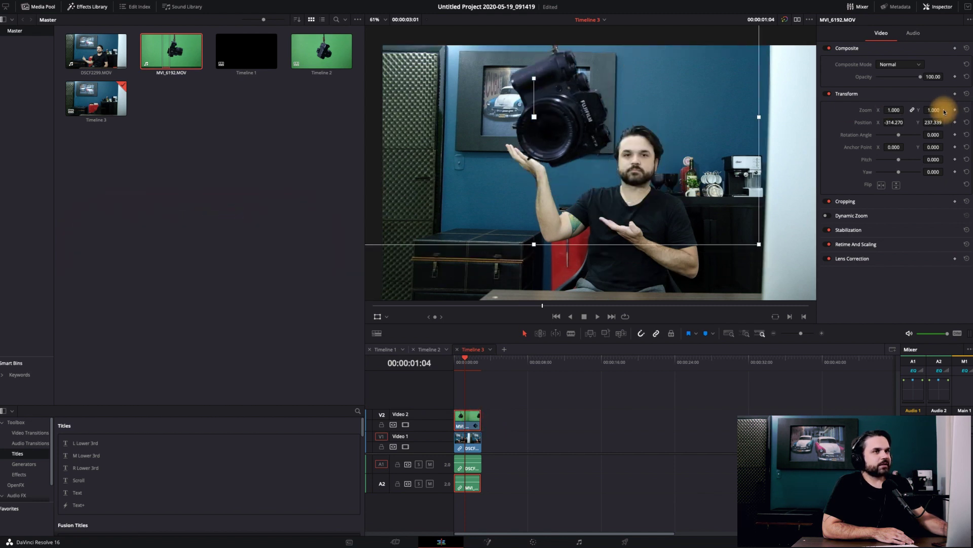
left_click_drag(934, 109, 913, 109)
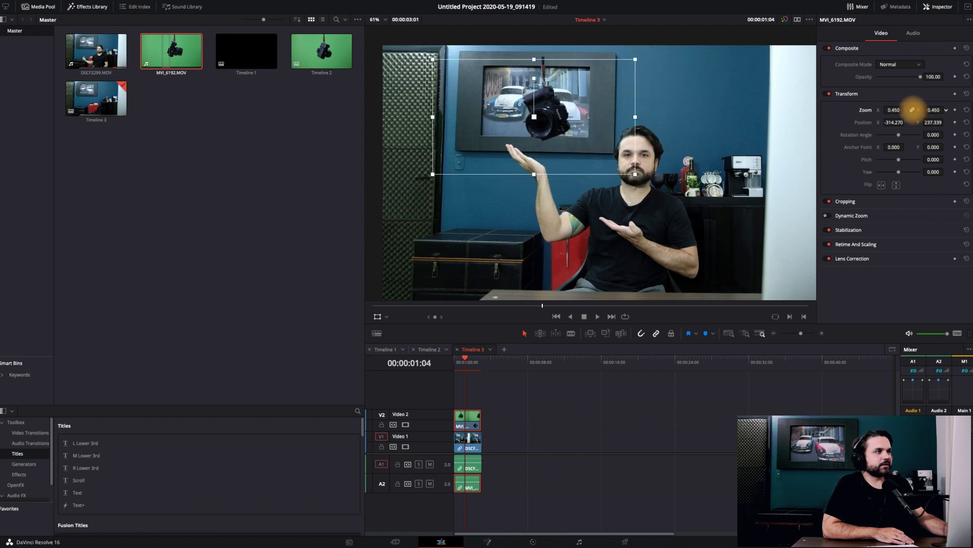
left_click(934, 109)
type("0.4")
key("Return")
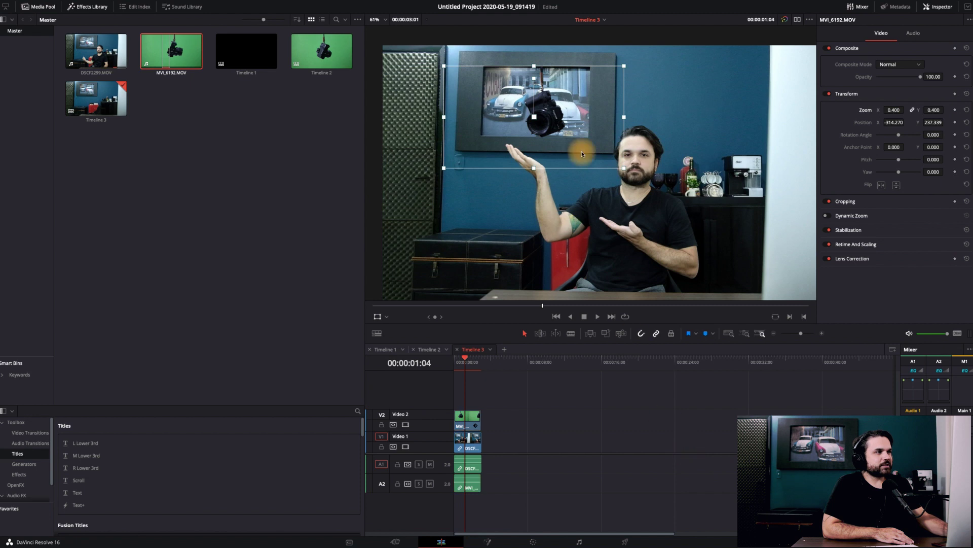
left_click_drag(550, 121, 548, 133)
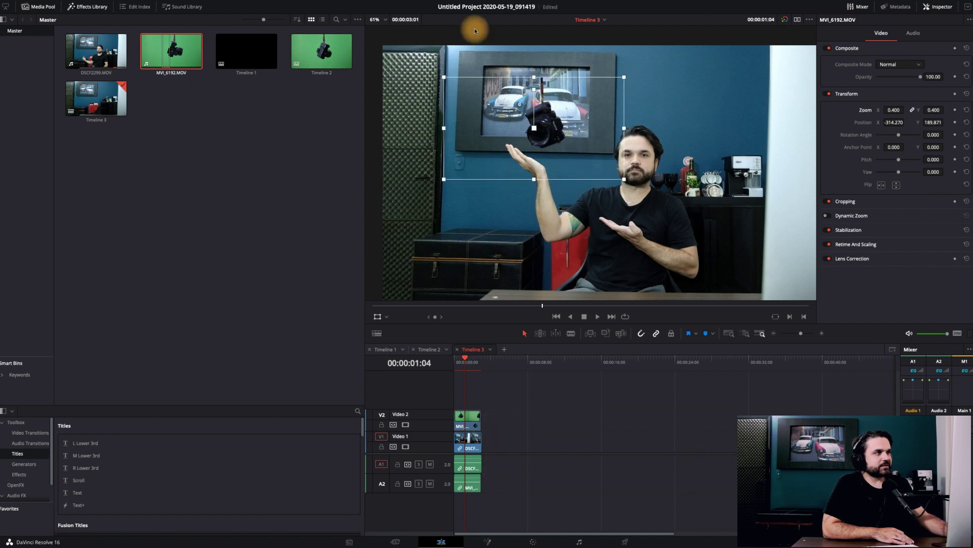
- Play the composite from the timeline start, then open the camera clip in Fusion
key("Home")
key("space")
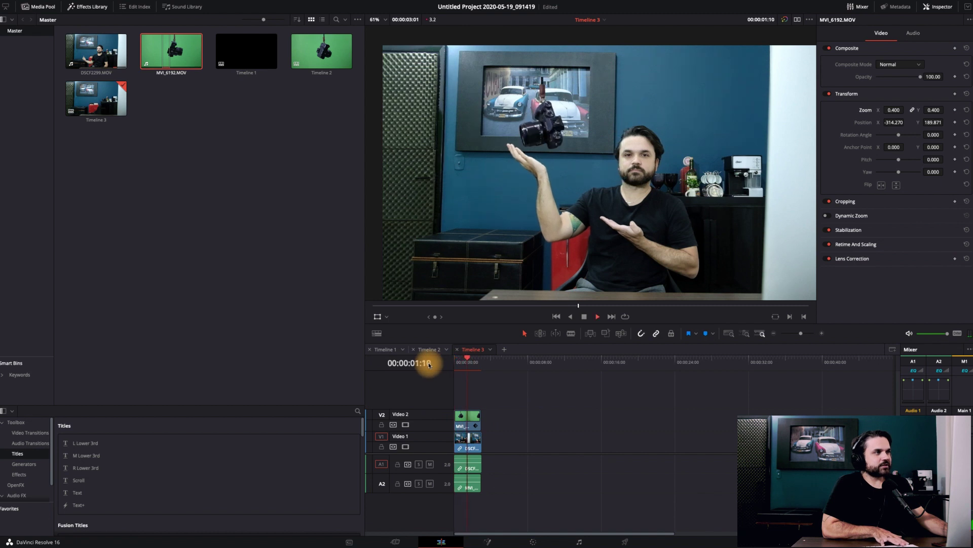
key("space")
key("Home")
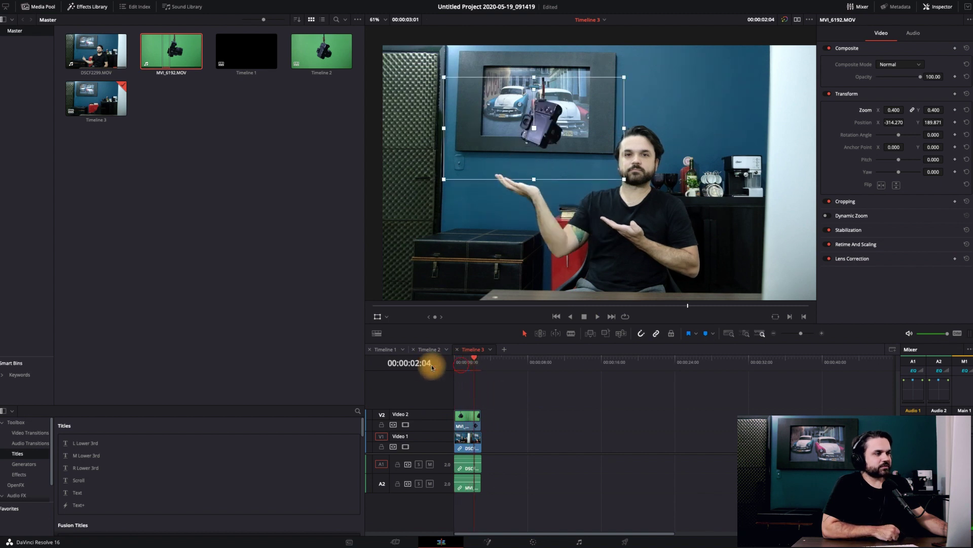
left_click(487, 542)
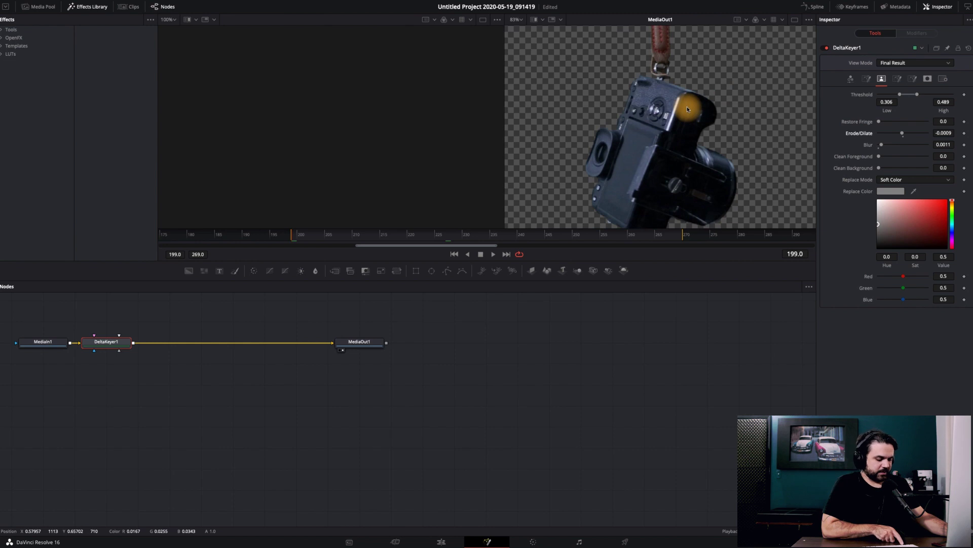
- Draw a closed Polygon mask around the camera in the Fusion viewer
scroll(665, 108, "down", 5)
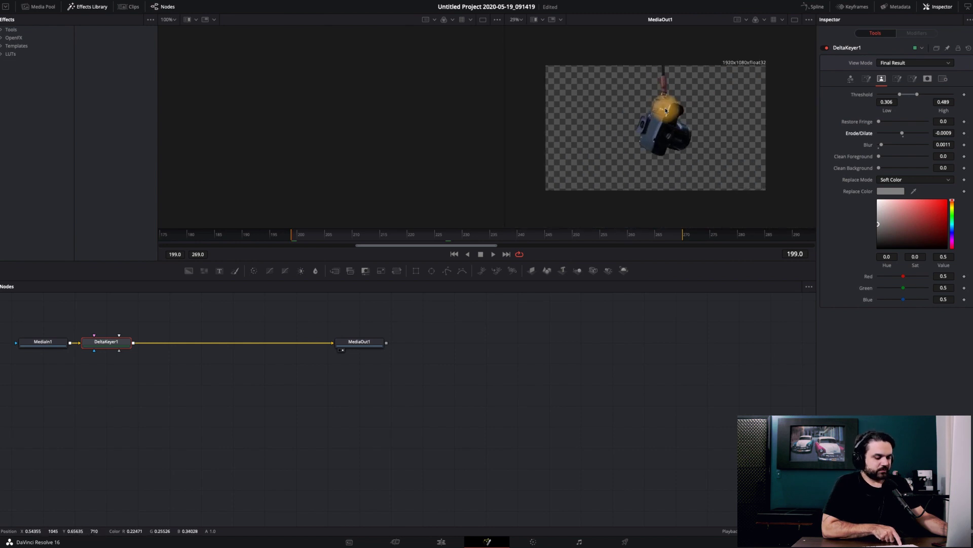
scroll(666, 110, "down", 1)
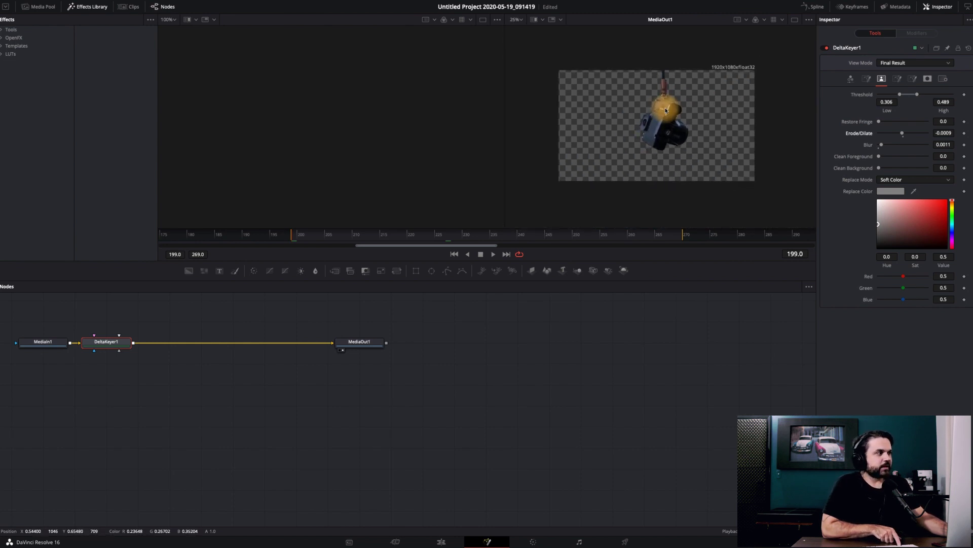
left_click(444, 275)
left_click(608, 171)
left_click(648, 198)
left_click(755, 193)
left_click(751, 123)
left_click(748, 86)
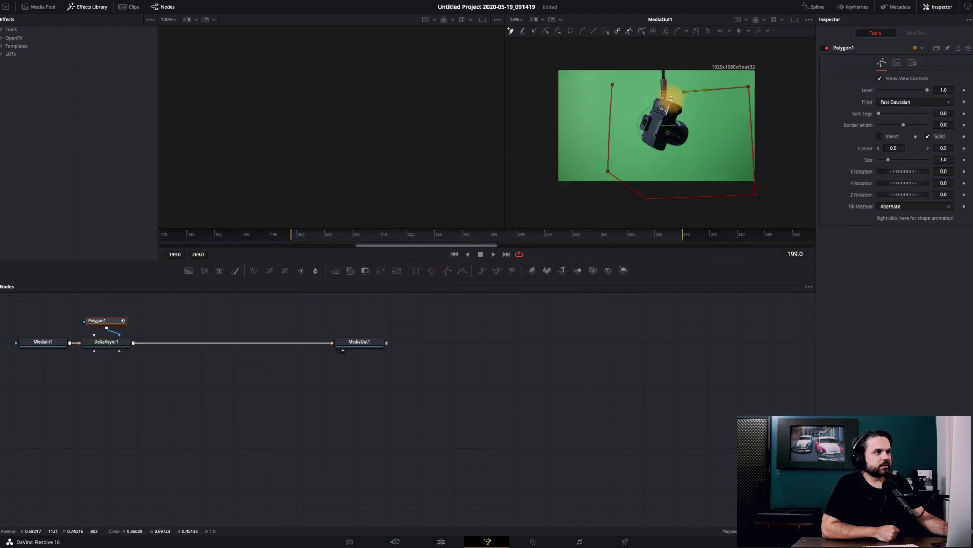
left_click(614, 86)
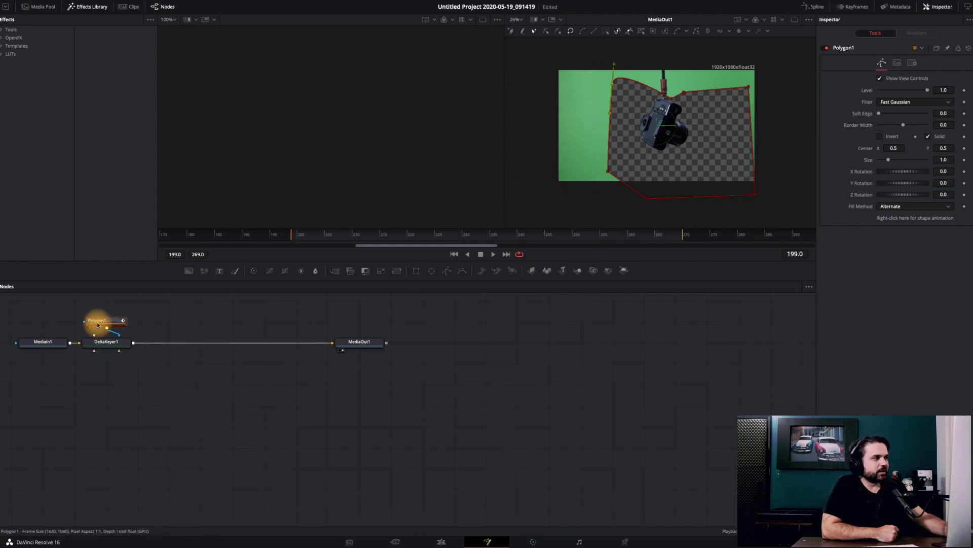
- Wire Polygon1 into the node graph, feeding DeltaKeyer1's mask input
left_click_drag(107, 327, 41, 345)
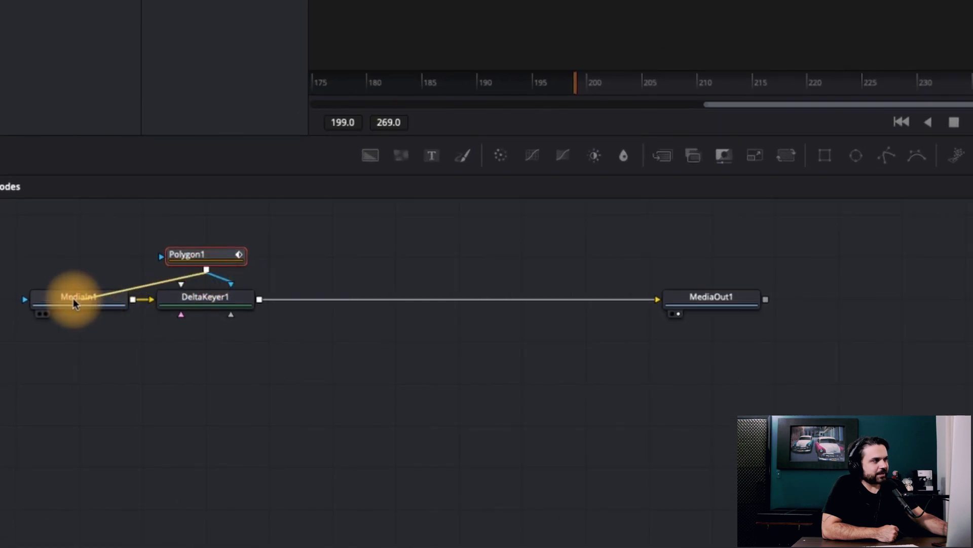
left_click_drag(73, 303, 66, 300)
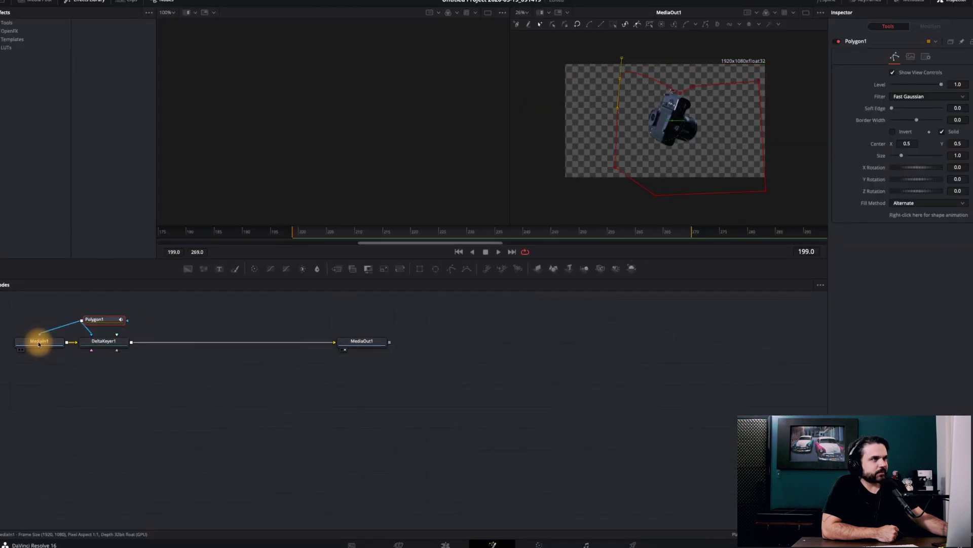
left_click_drag(76, 345, 91, 334)
- Set DeltaKeyer1's Solid Source Alpha to Subtract in its Solid Mask settings
left_click(95, 348)
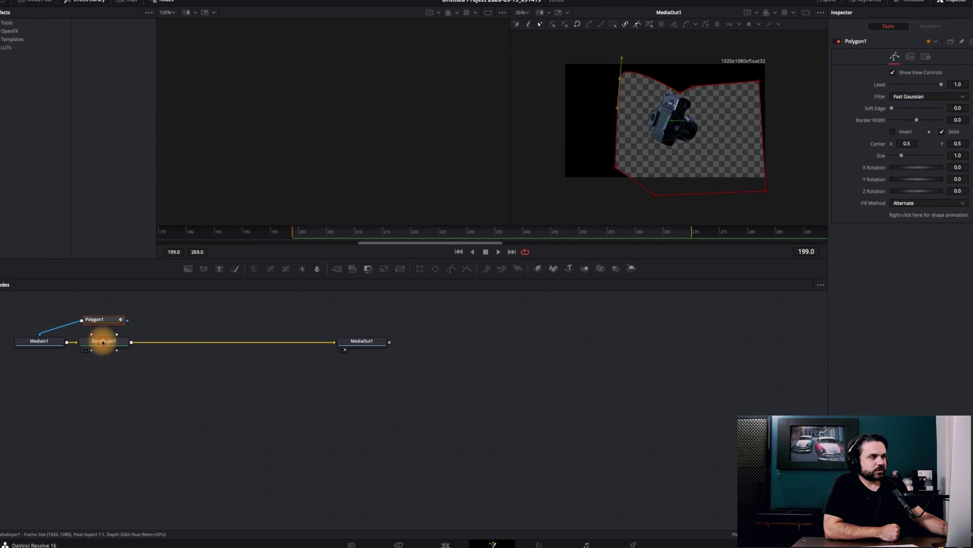
left_click(103, 342)
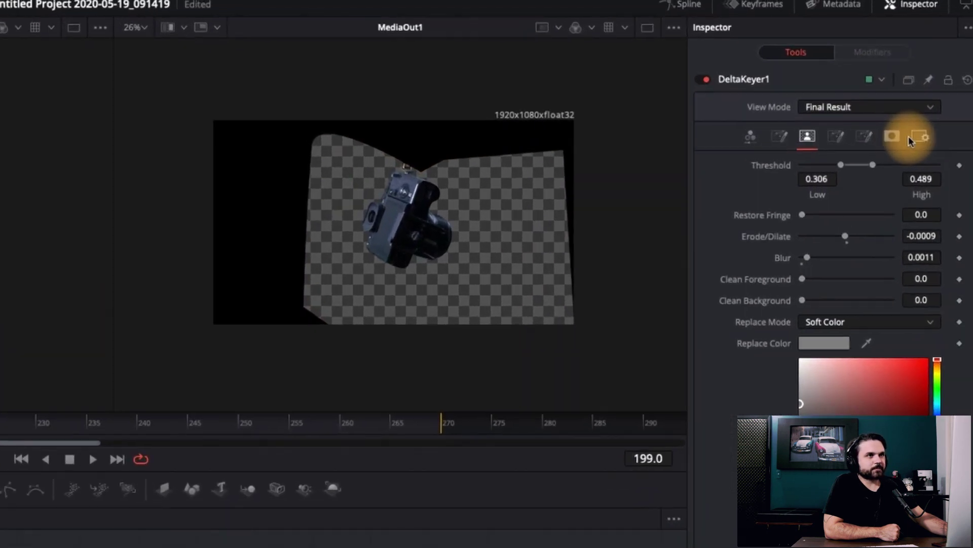
left_click(910, 139)
left_click(881, 134)
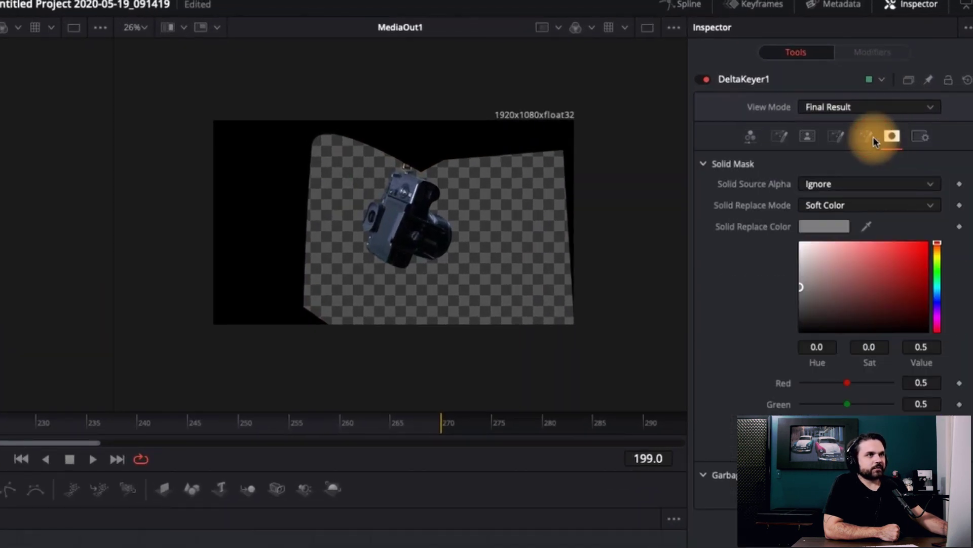
left_click(814, 186)
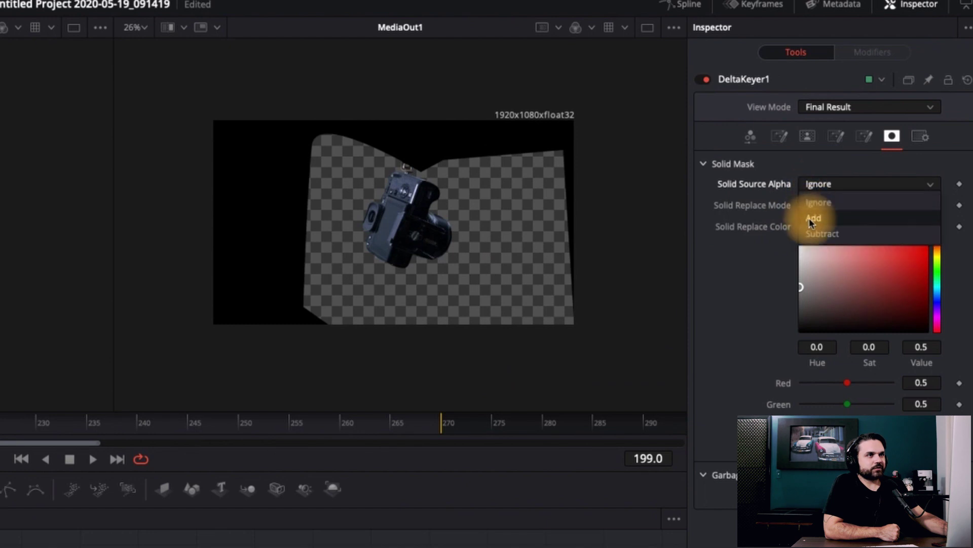
left_click(817, 232)
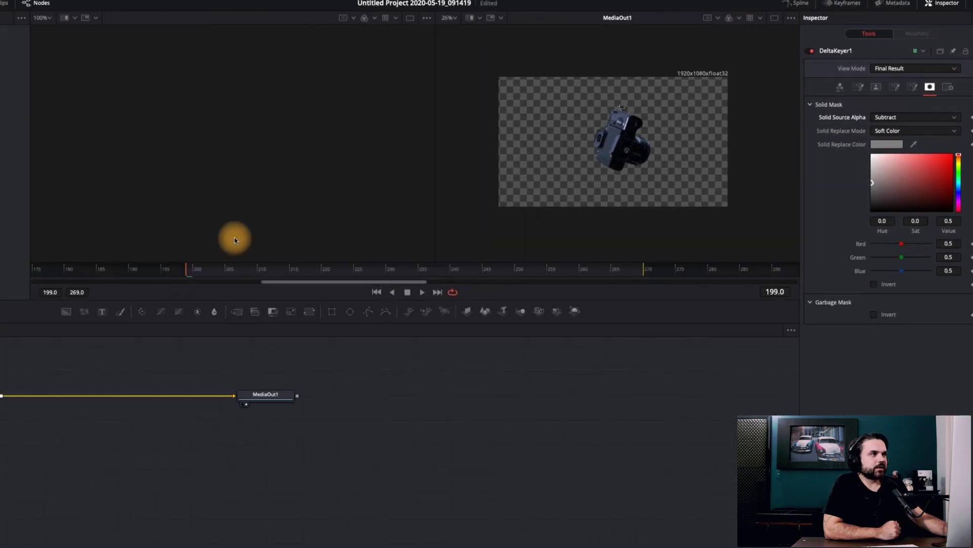
- Check the composite on the Edit page, then return to Fusion and zoom the viewer in
left_click(442, 541)
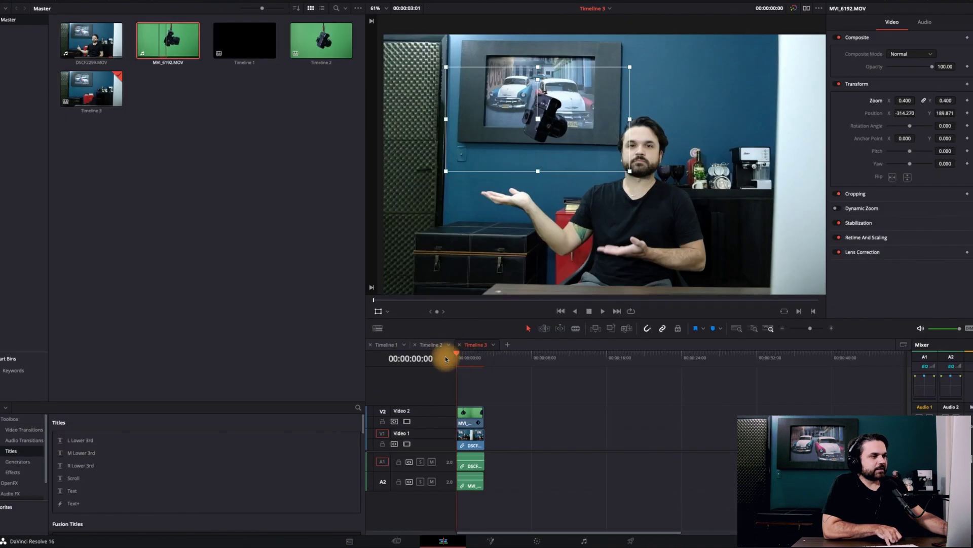
left_click(490, 540)
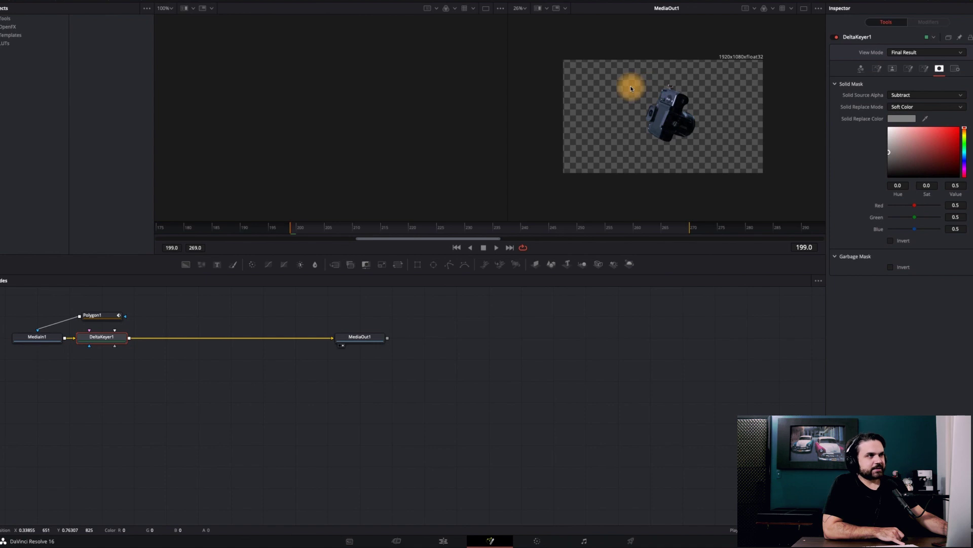
scroll(648, 93, "up", 2)
scroll(646, 93, "up", 3)
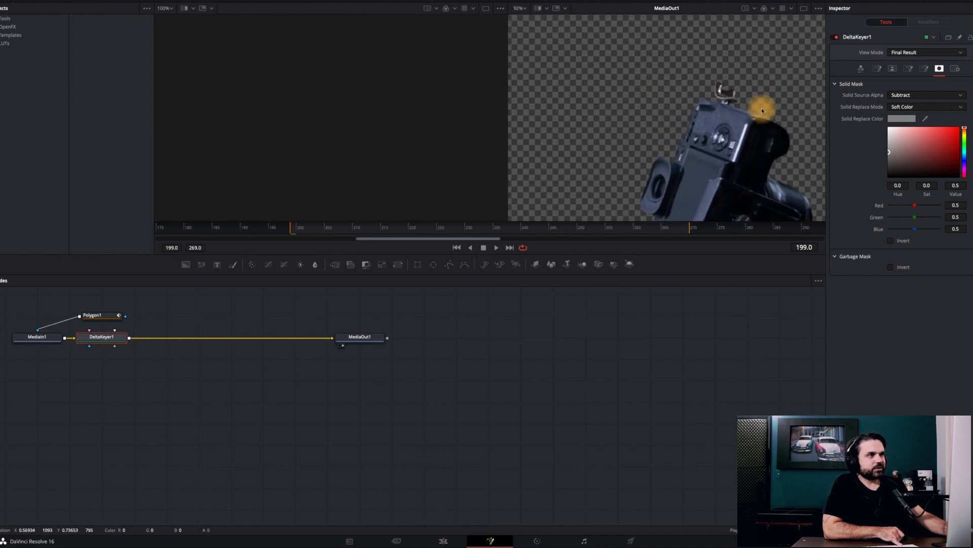
scroll(762, 105, "up", 2)
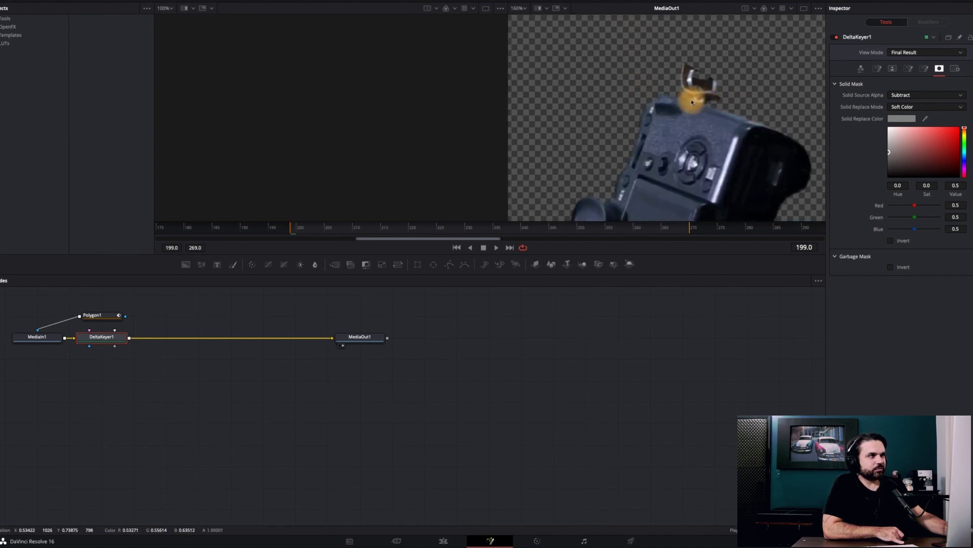
- Rearrange DeltaKeyer1, Polygon1 and MediaIn1 in the node graph
mouse_move(98, 337)
left_mouse_down()
mouse_move(165, 349)
mouse_move(223, 337)
left_mouse_up()
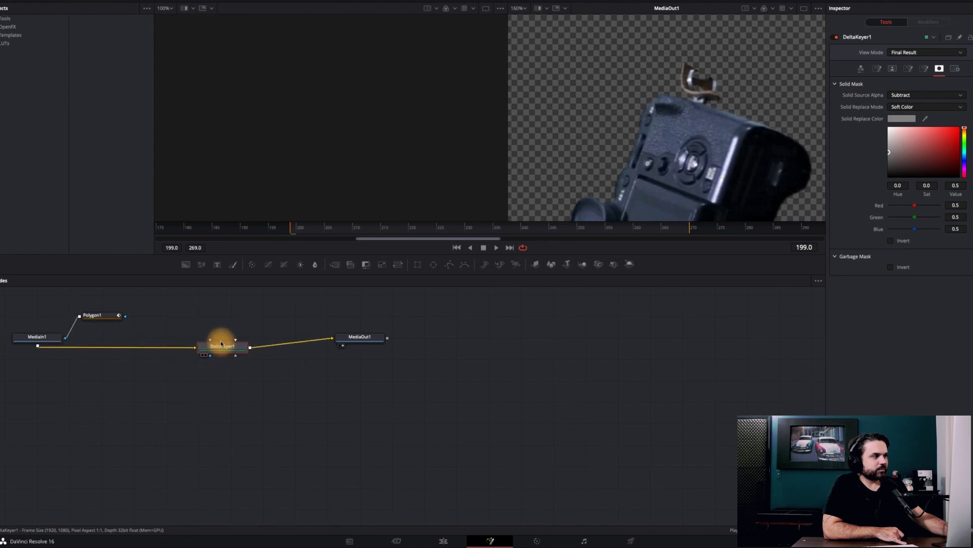
mouse_move(104, 316)
left_mouse_down()
mouse_move(47, 313)
mouse_move(117, 338)
left_mouse_up()
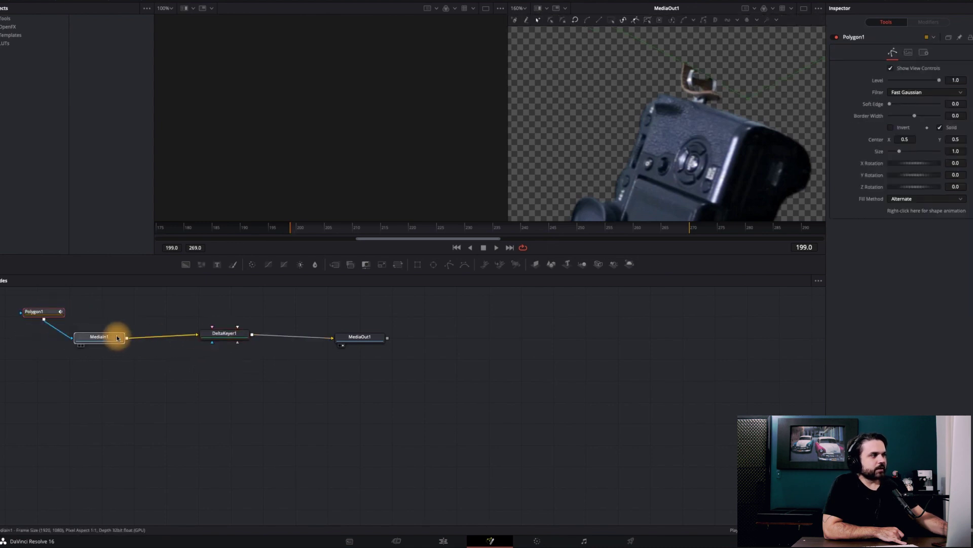
left_click(54, 311)
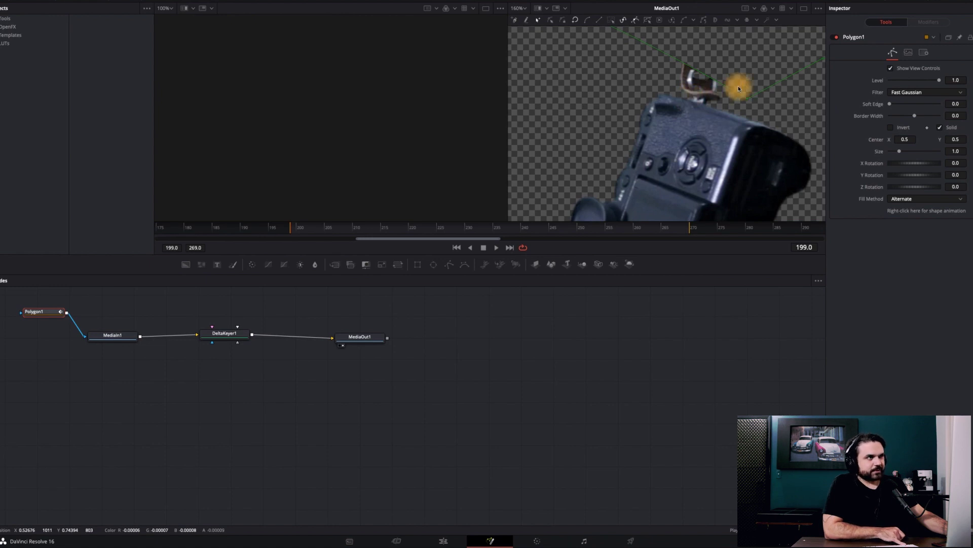
scroll(697, 88, "down", 3)
scroll(699, 91, "down", 3)
scroll(698, 90, "up", 2)
scroll(699, 90, "up", 2)
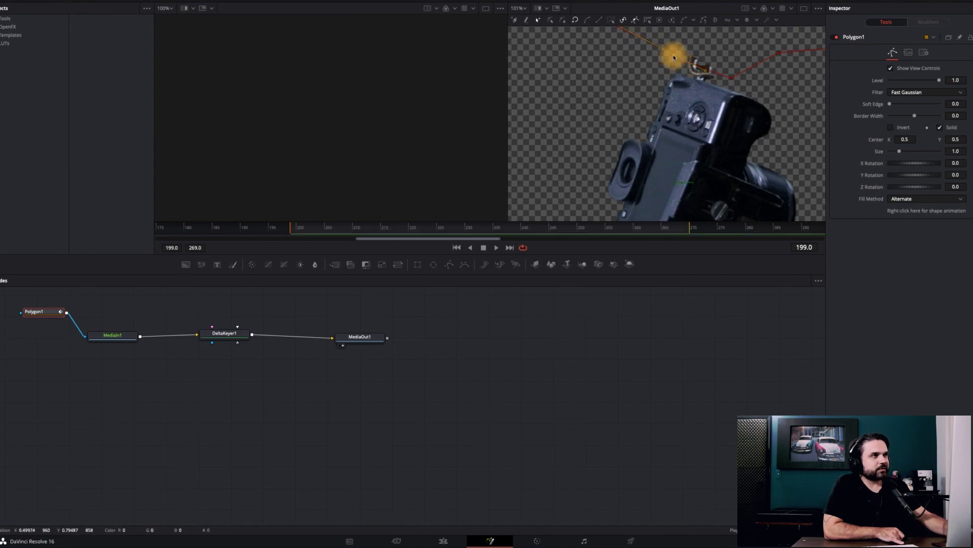
- Select polygon points and add a new point on the mask edge
left_click(698, 74)
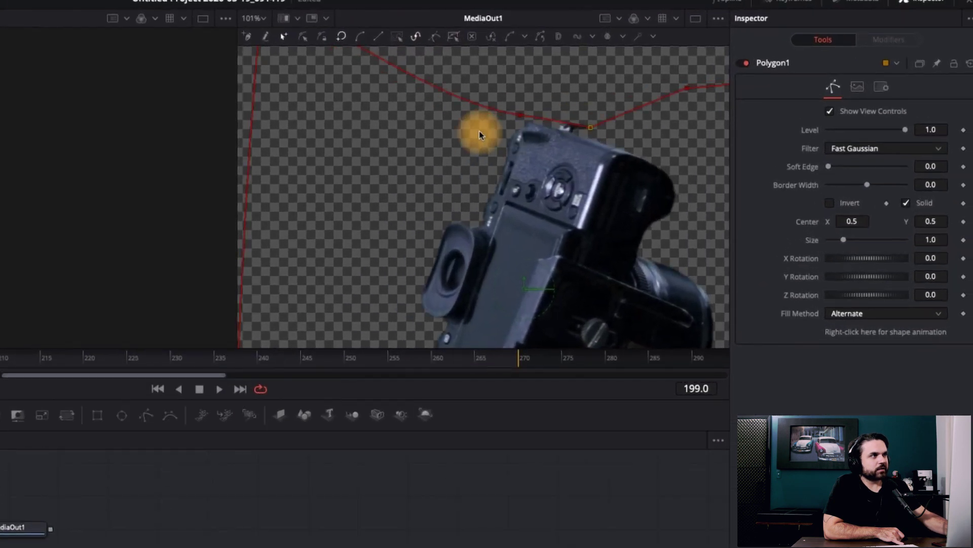
scroll(479, 131, "up", 4)
left_click(252, 163)
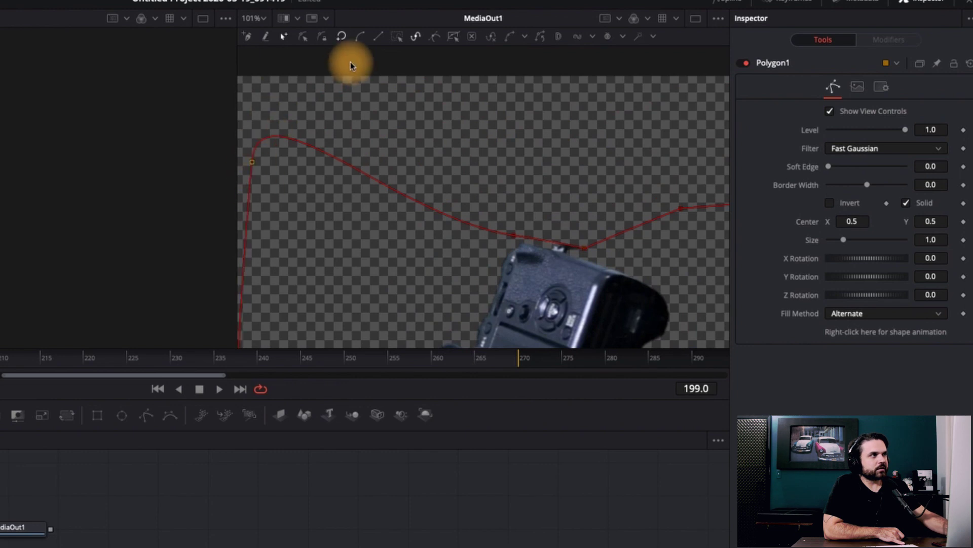
left_click(378, 37)
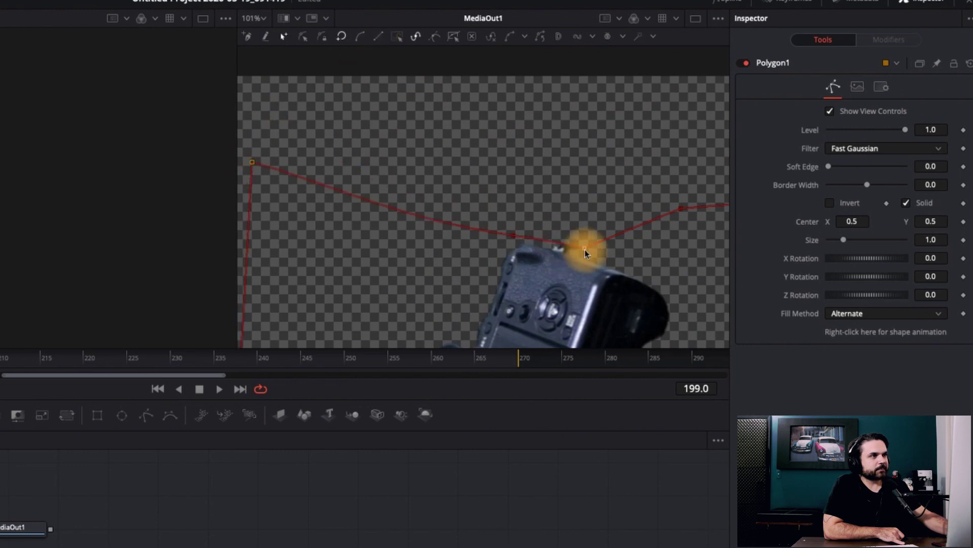
left_click(507, 234)
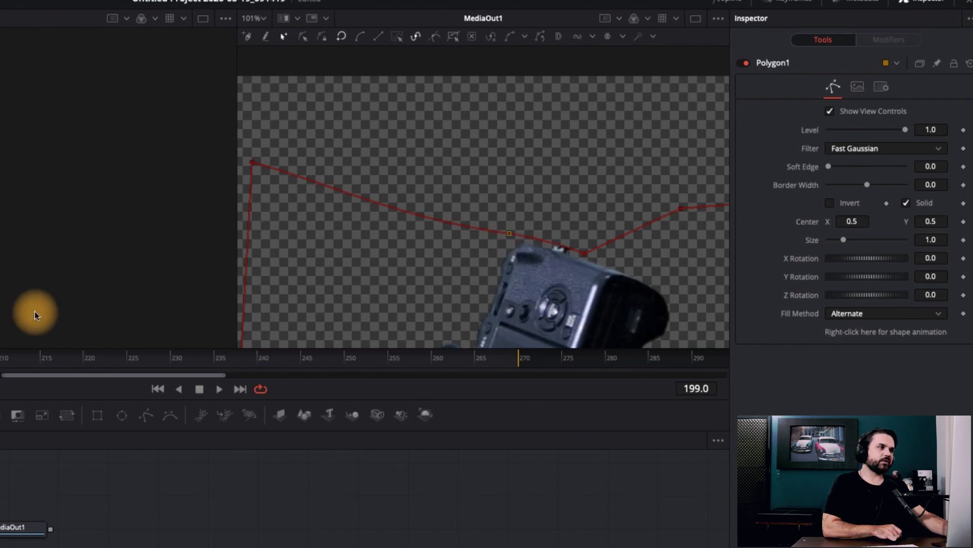
scroll(397, 207, "down", 3)
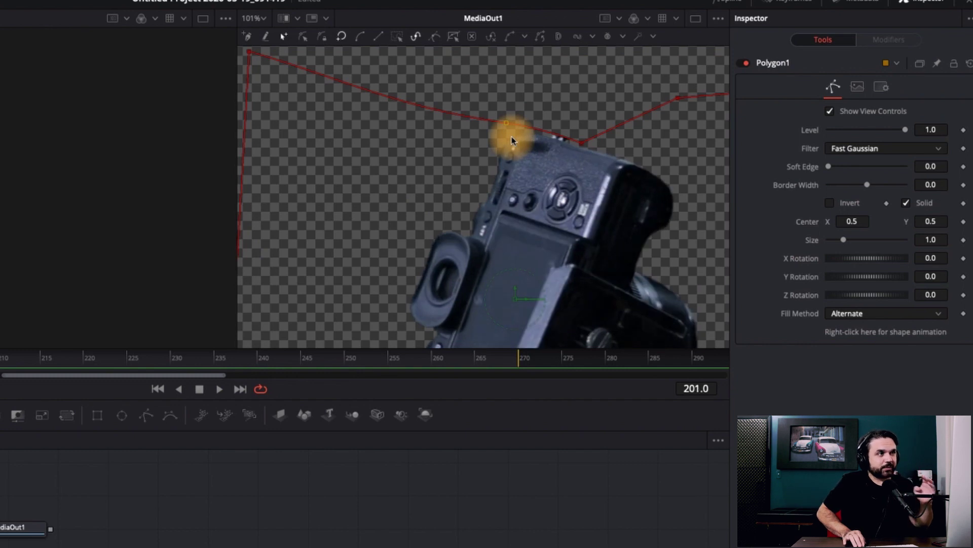
- Step through frames dragging the mask point to follow the camera's top edge, then play back
left_click(581, 144)
key("Right")
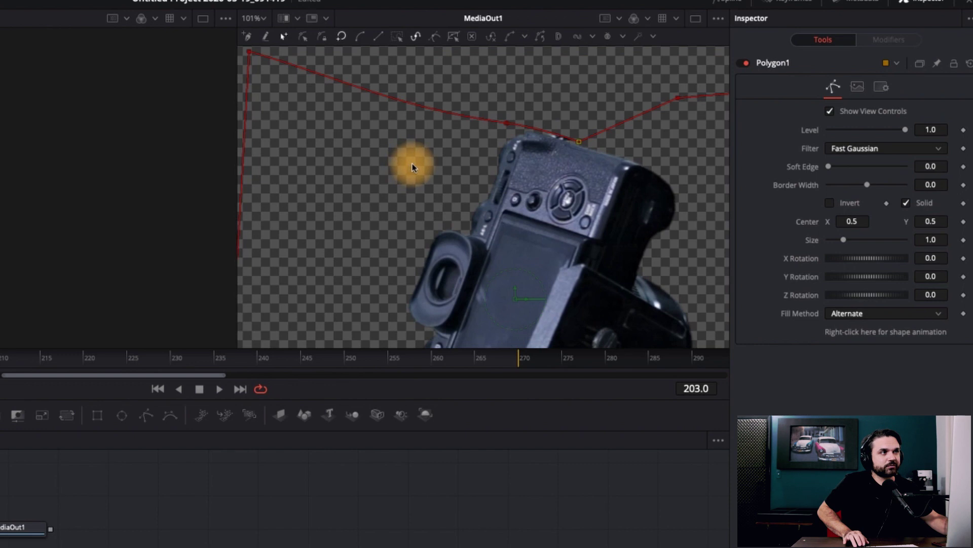
key("Right")
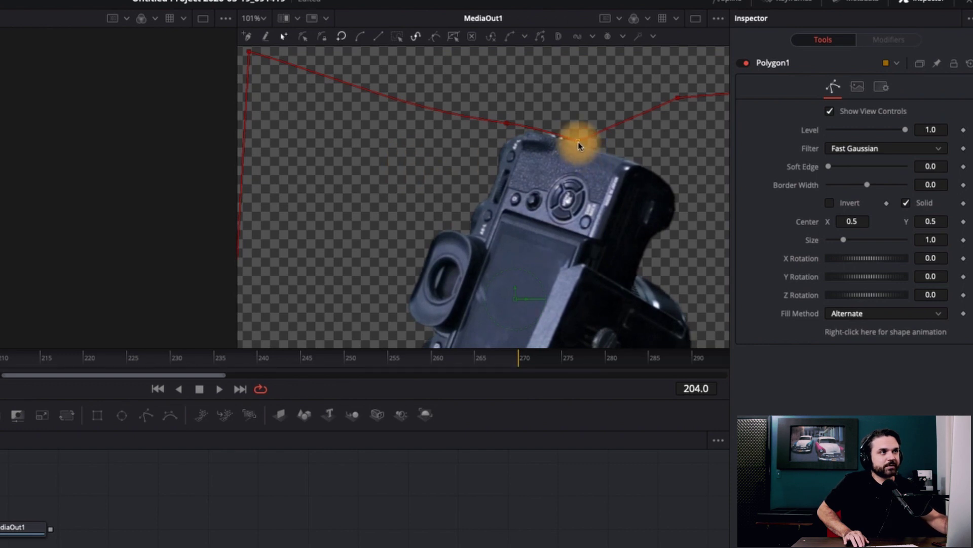
key("Right")
key("Right")
key("Right")
key("Right")
key("Right")
key("Right")
key("Right")
key("Right")
left_click_drag(574, 142, 509, 135)
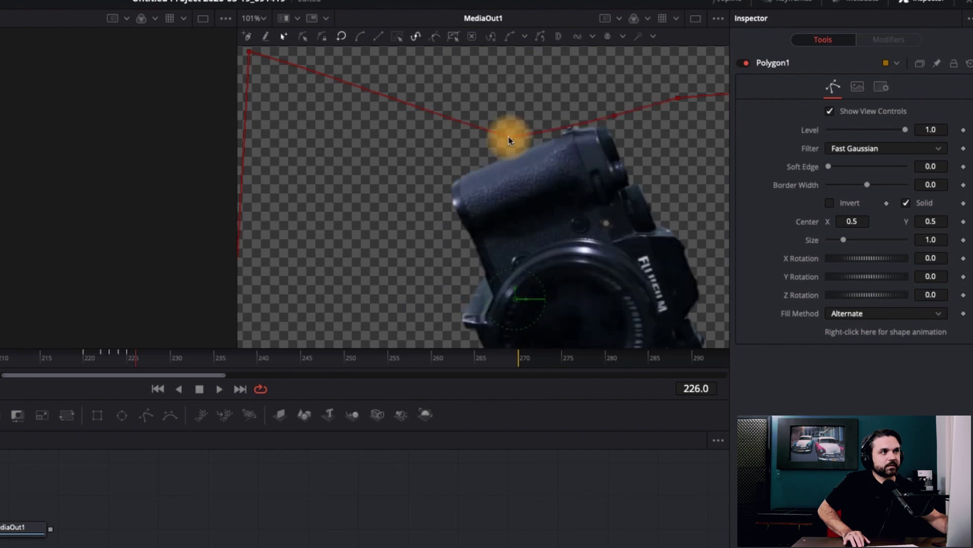
key("Right")
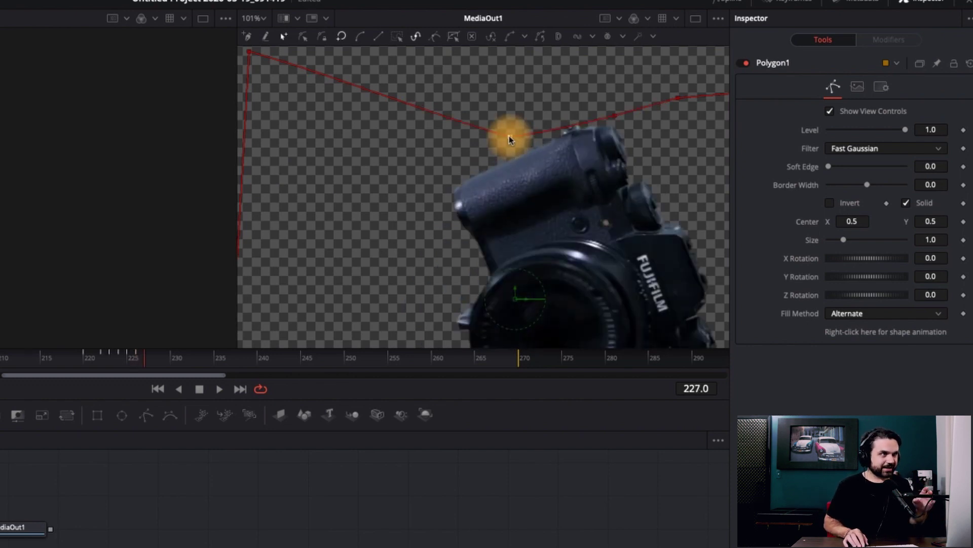
key("Right")
key("Right")
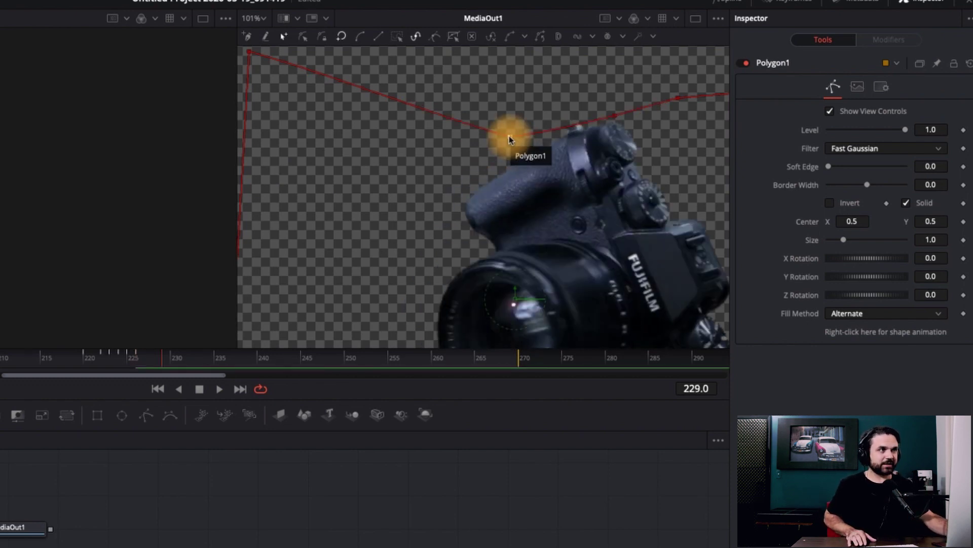
key("space")
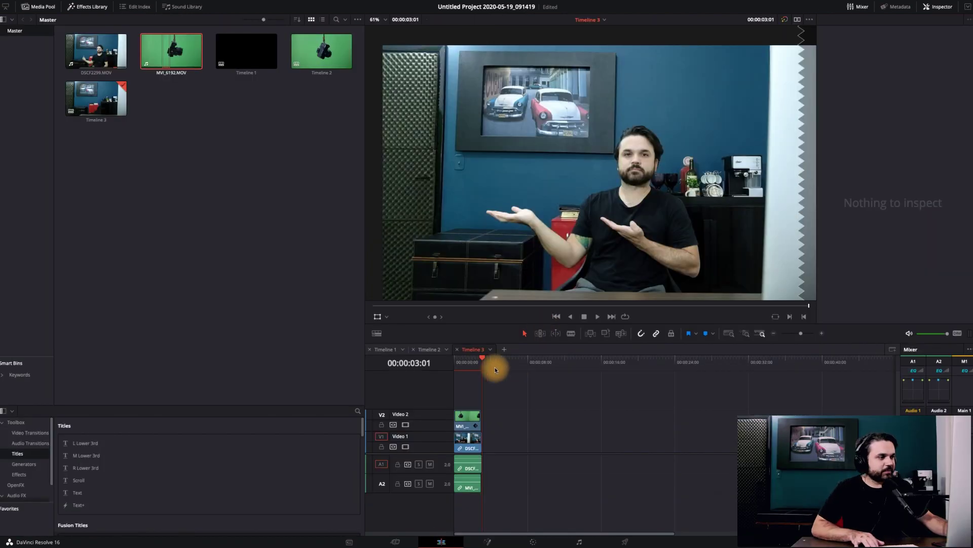
- Spread out the composite in the timeline and scrub through it back to 00:00:00:00
left_click_drag(467, 365, 573, 365)
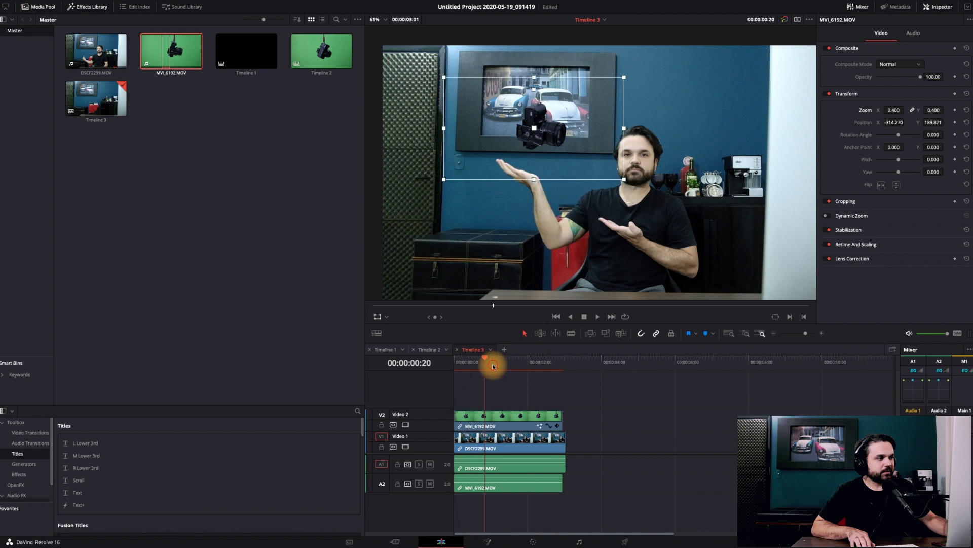
left_click_drag(576, 364, 567, 366)
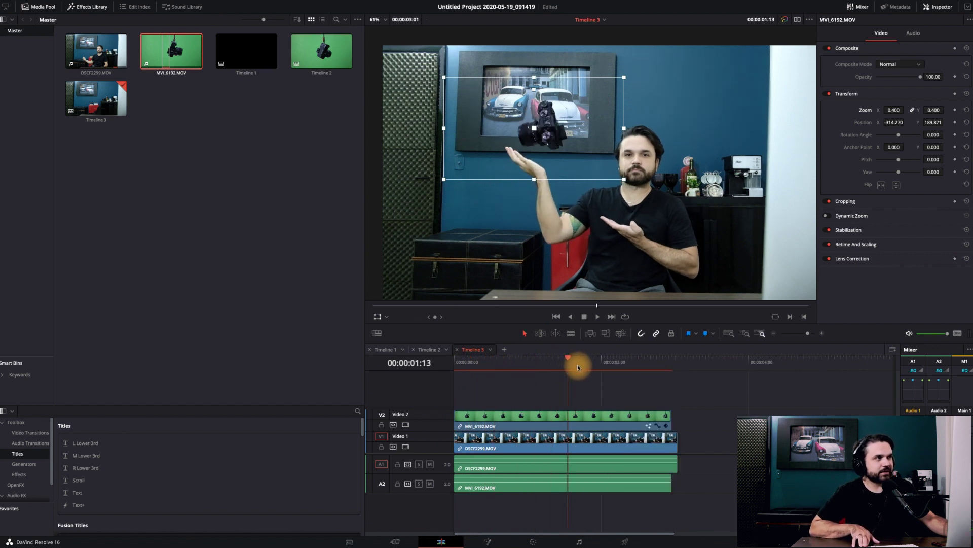
left_click_drag(589, 367, 644, 365)
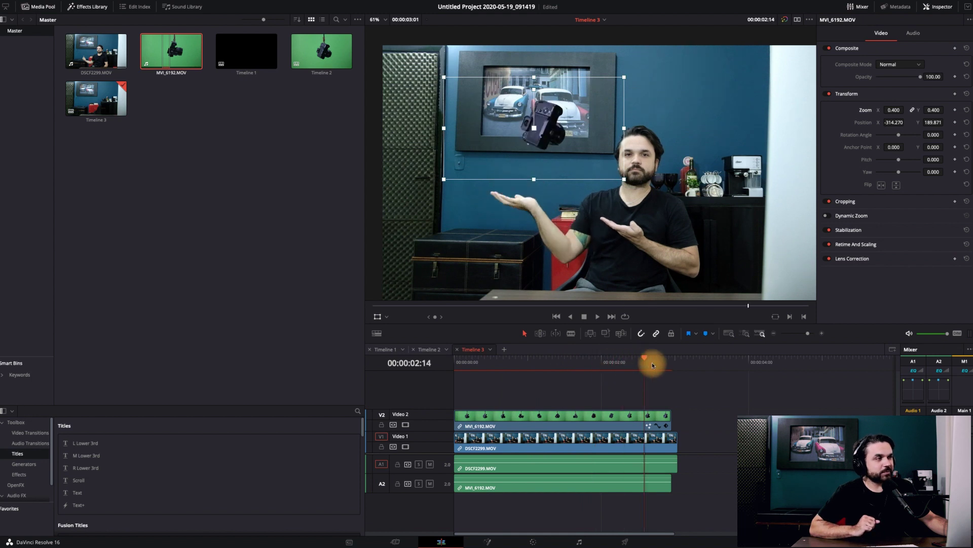
left_click_drag(653, 365, 461, 374)
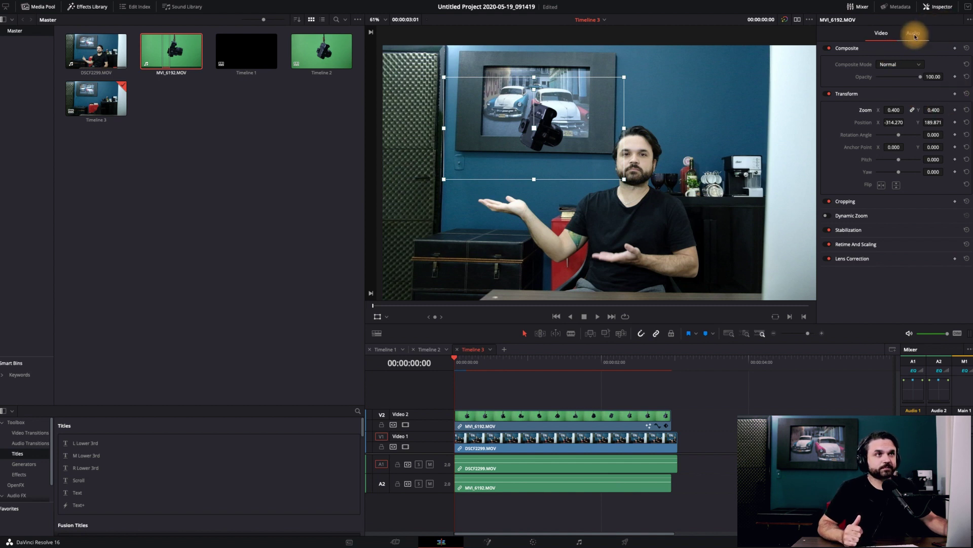
- Add transform keyframes at the start and move the camera clip lower and left
left_click(940, 7)
left_click(937, 8)
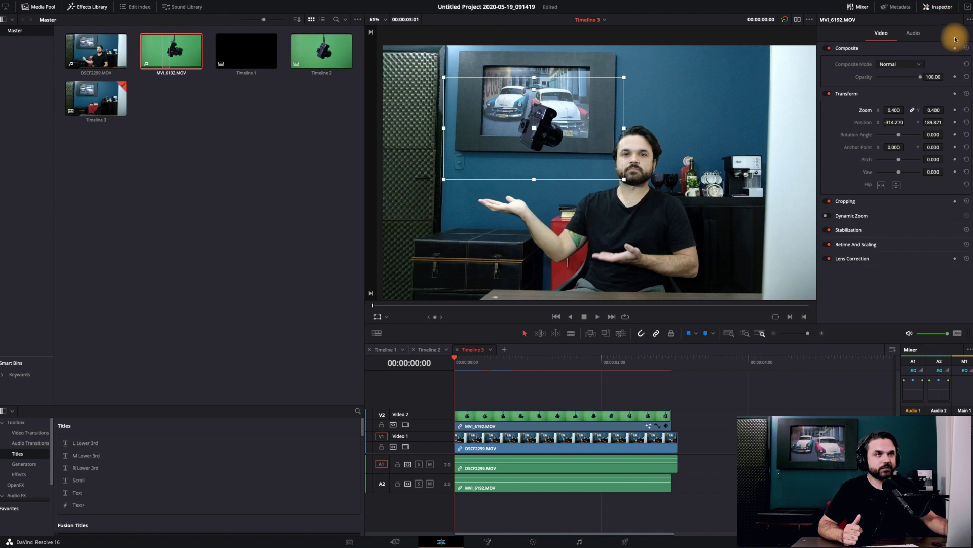
left_click(956, 94)
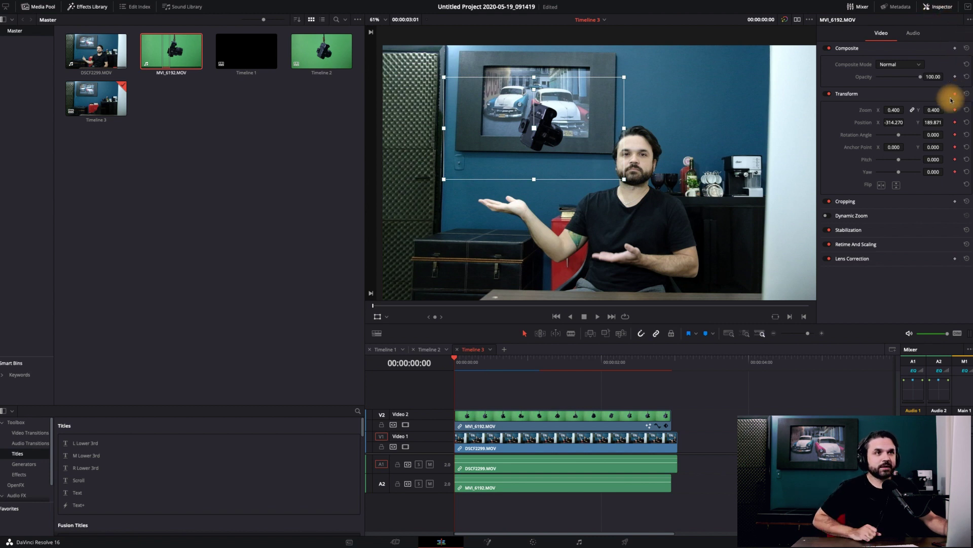
left_click_drag(937, 122, 932, 122)
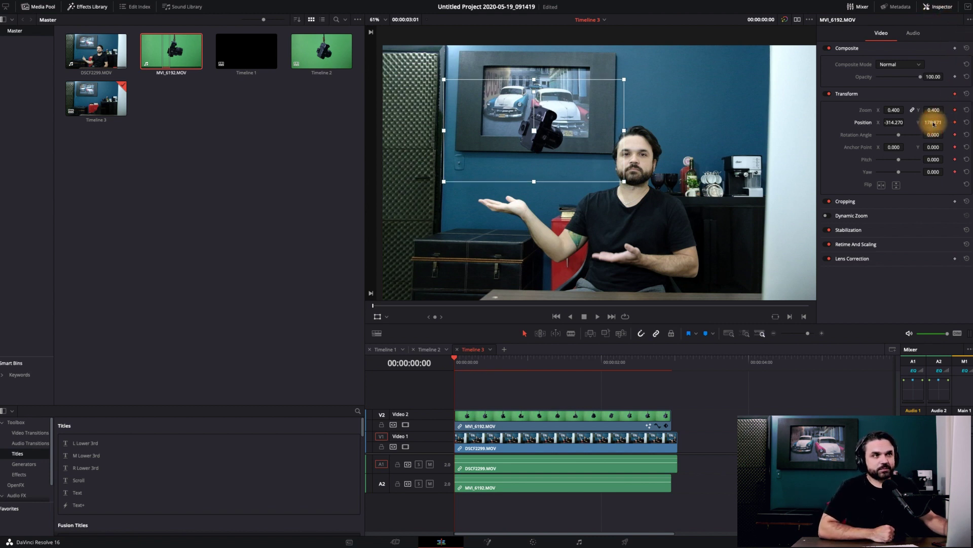
left_click_drag(922, 123, 921, 123)
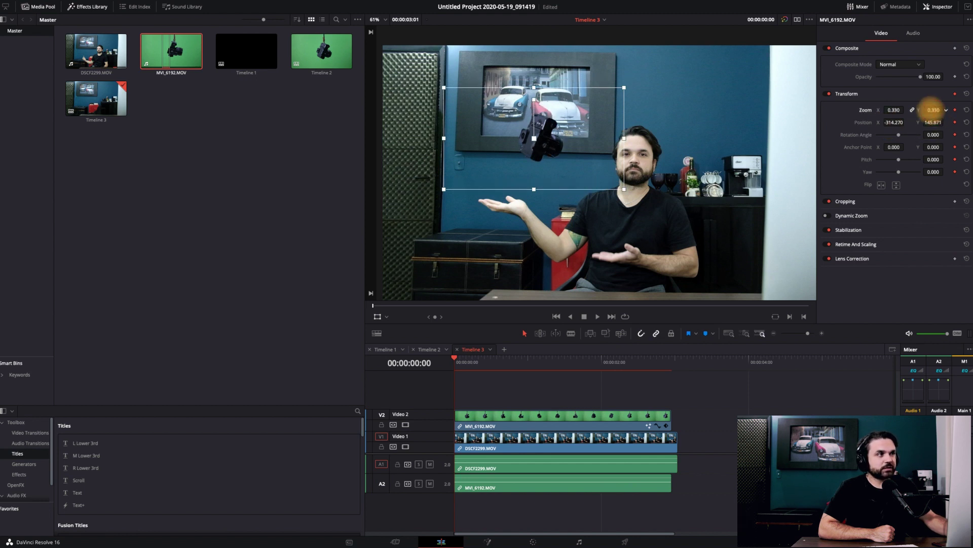
left_click_drag(506, 184, 503, 186)
- Set the camera clip's zoom to 0.320 and move ahead to about one second
left_click(949, 111)
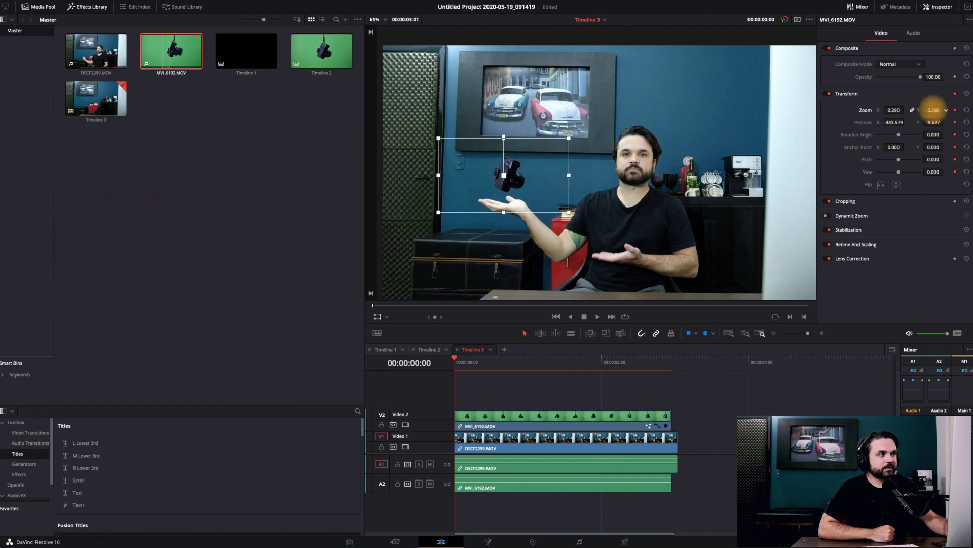
left_click_drag(946, 110, 946, 109)
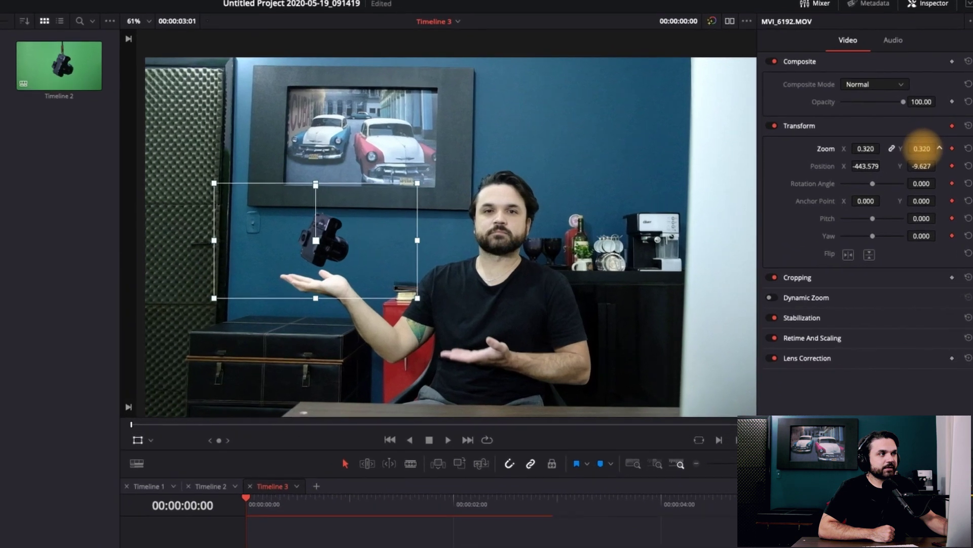
left_click(295, 541)
mouse_move(263, 506)
left_mouse_down()
mouse_move(425, 500)
mouse_move(394, 505)
left_mouse_up()
- At 00:00:01:10, raise the camera clip over the car picture and mark it with Marker 1
left_click(308, 242)
left_click_drag(334, 213, 358, 170)
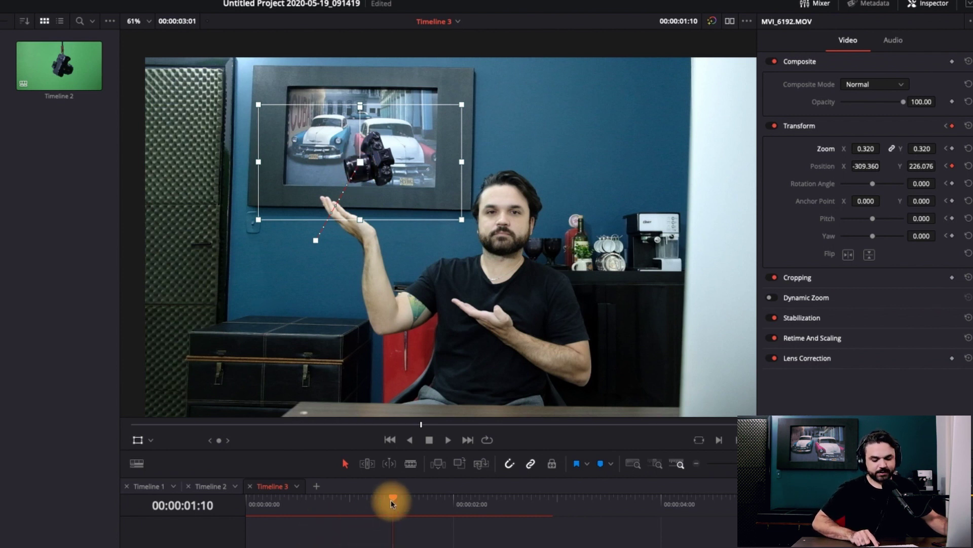
key("m")
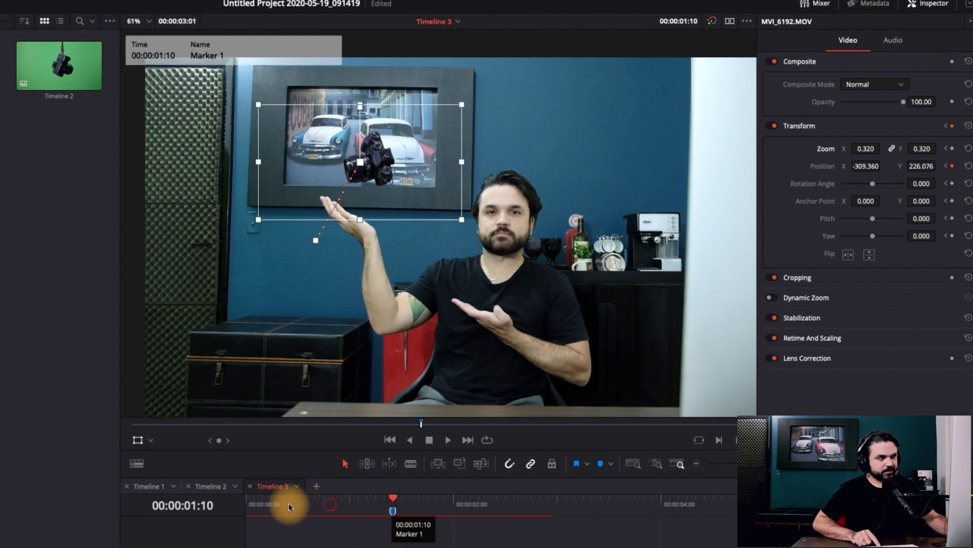
key("Home")
key("space")
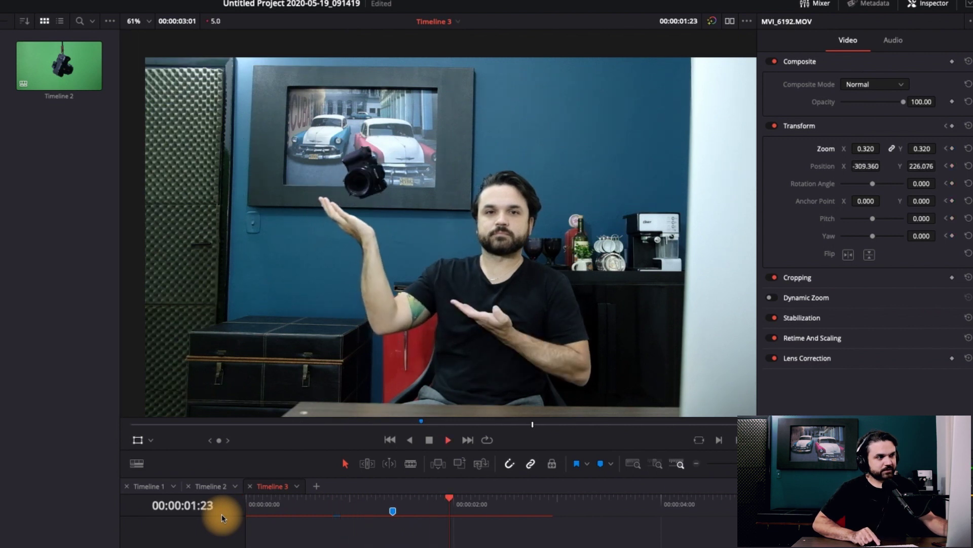
- At 00:00:02:22, keyframe Position to bring the camera back above the hand (-447.674, -21.127)
left_click(547, 499)
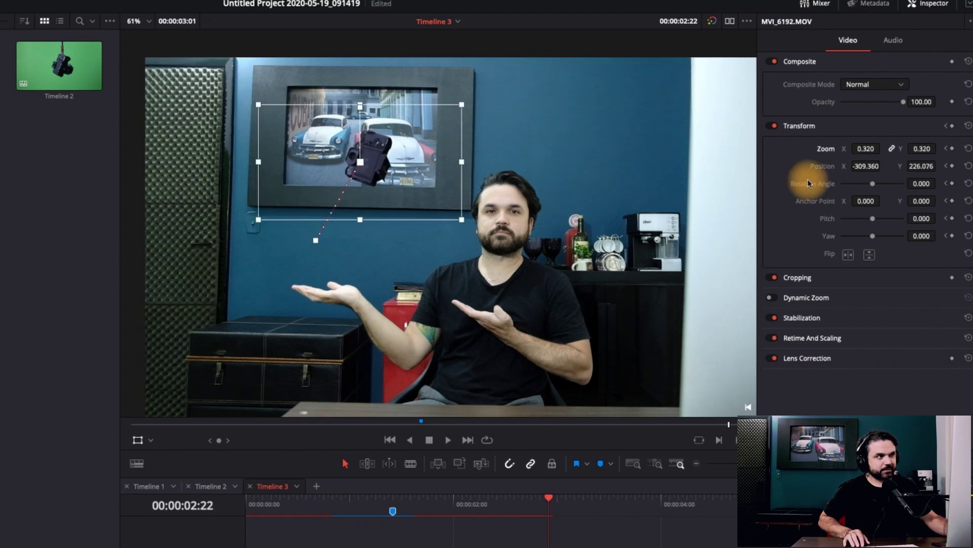
key("Right")
key("Left")
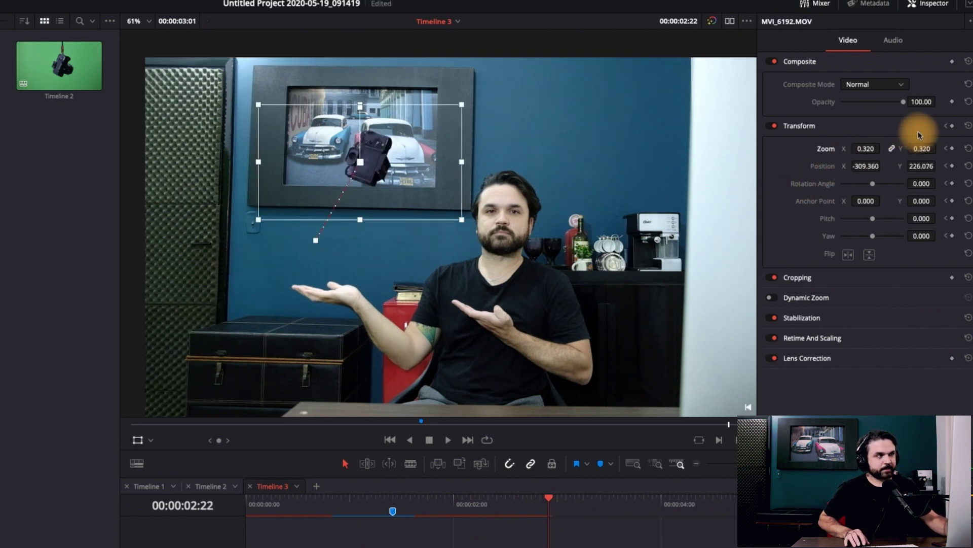
left_click(952, 166)
mouse_move(360, 163)
left_mouse_down()
mouse_move(310, 263)
mouse_move(315, 247)
left_mouse_up()
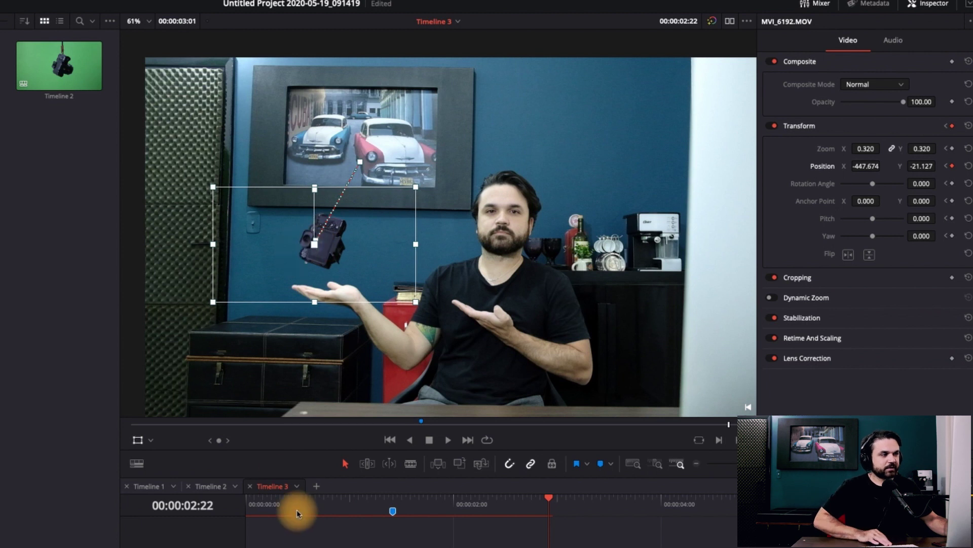
left_click_drag(294, 505, 208, 509)
key("space")
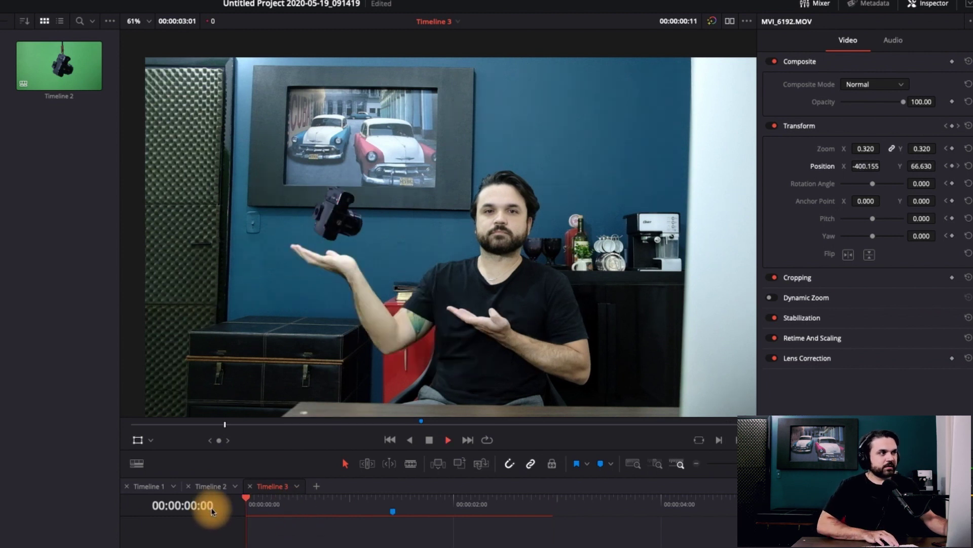